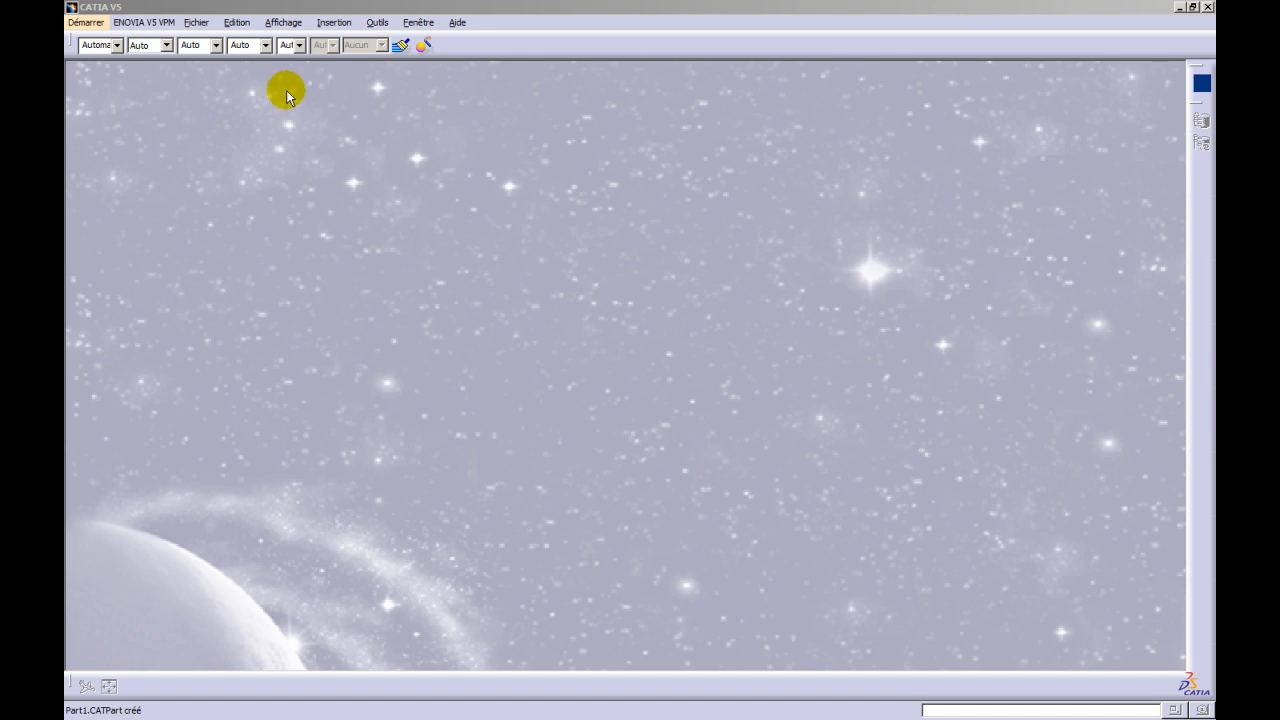
# - Create a new mechanical part named Tube, without hybrid design or a geometrical set
pyautogui.click(85, 22)
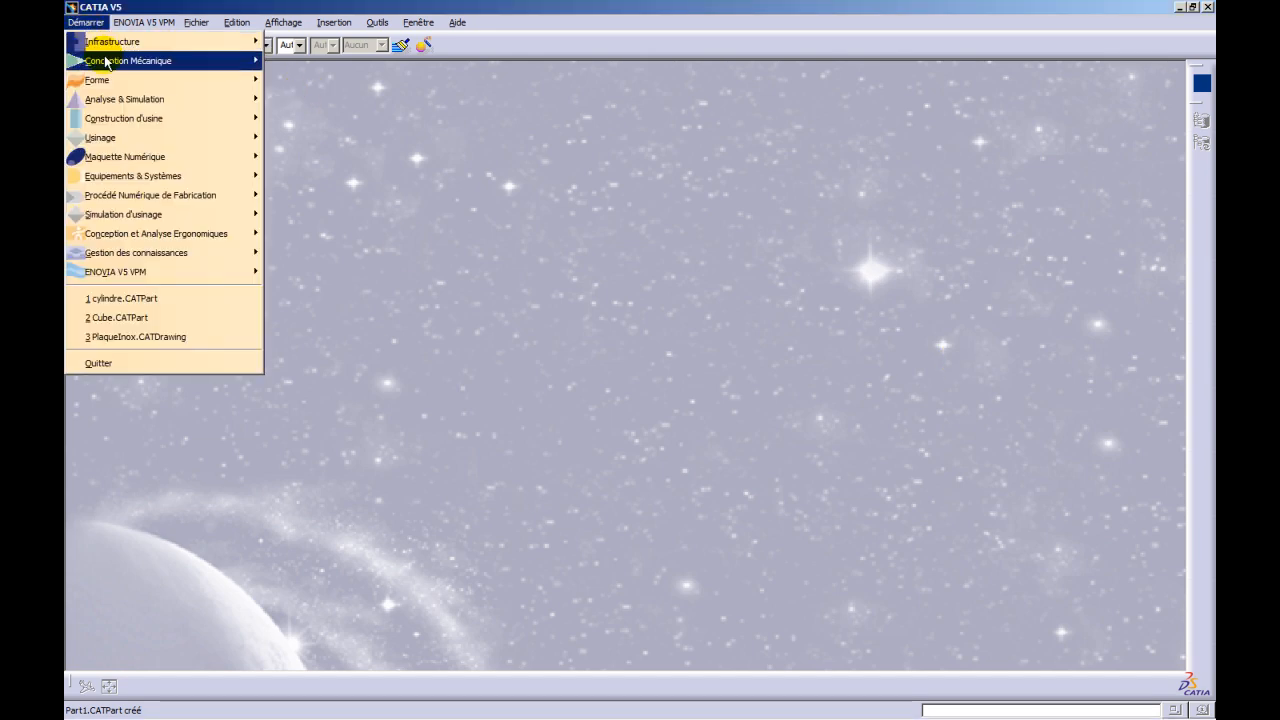
pyautogui.moveTo(232, 62)
pyautogui.click(300, 61)
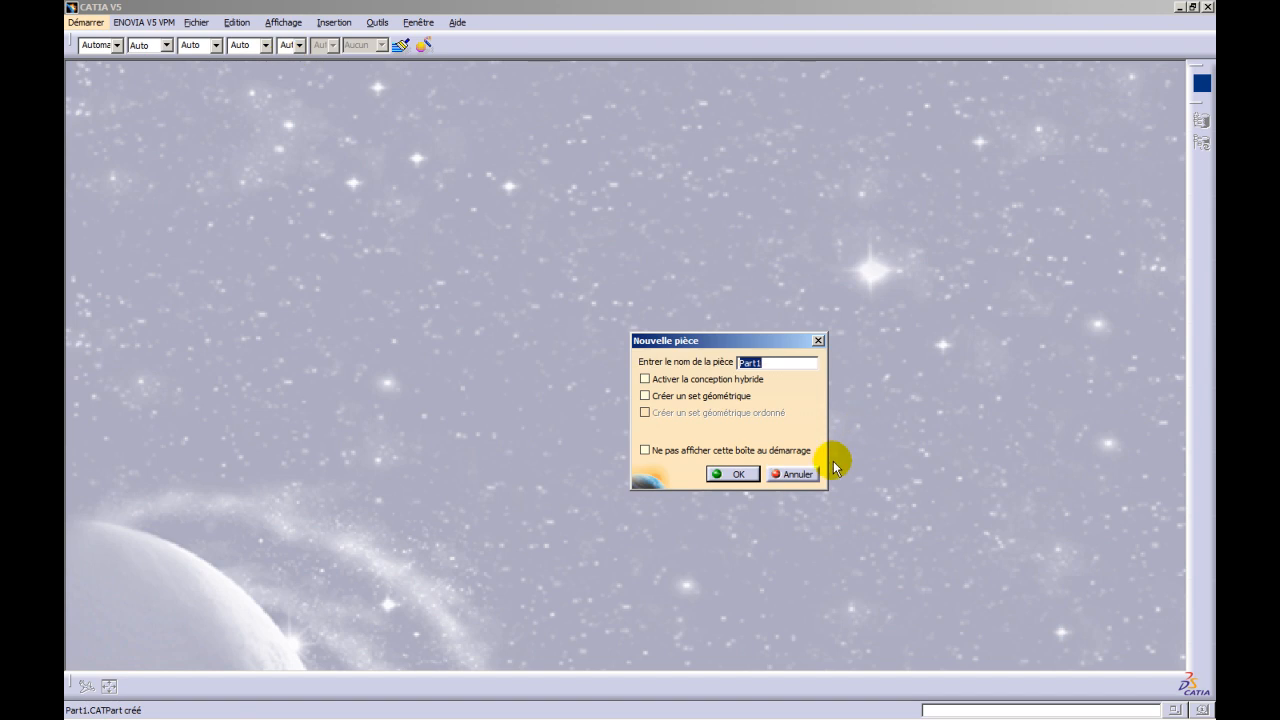
pyautogui.write('Tube')
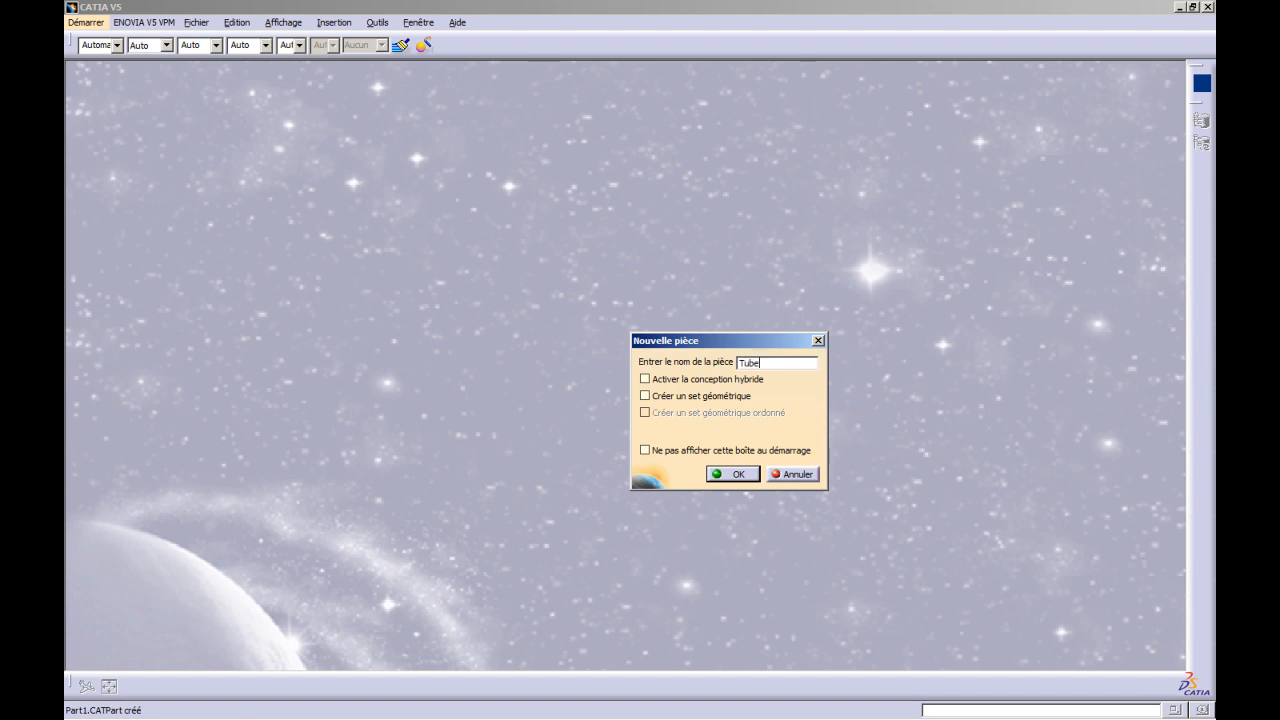
pyautogui.click(716, 474)
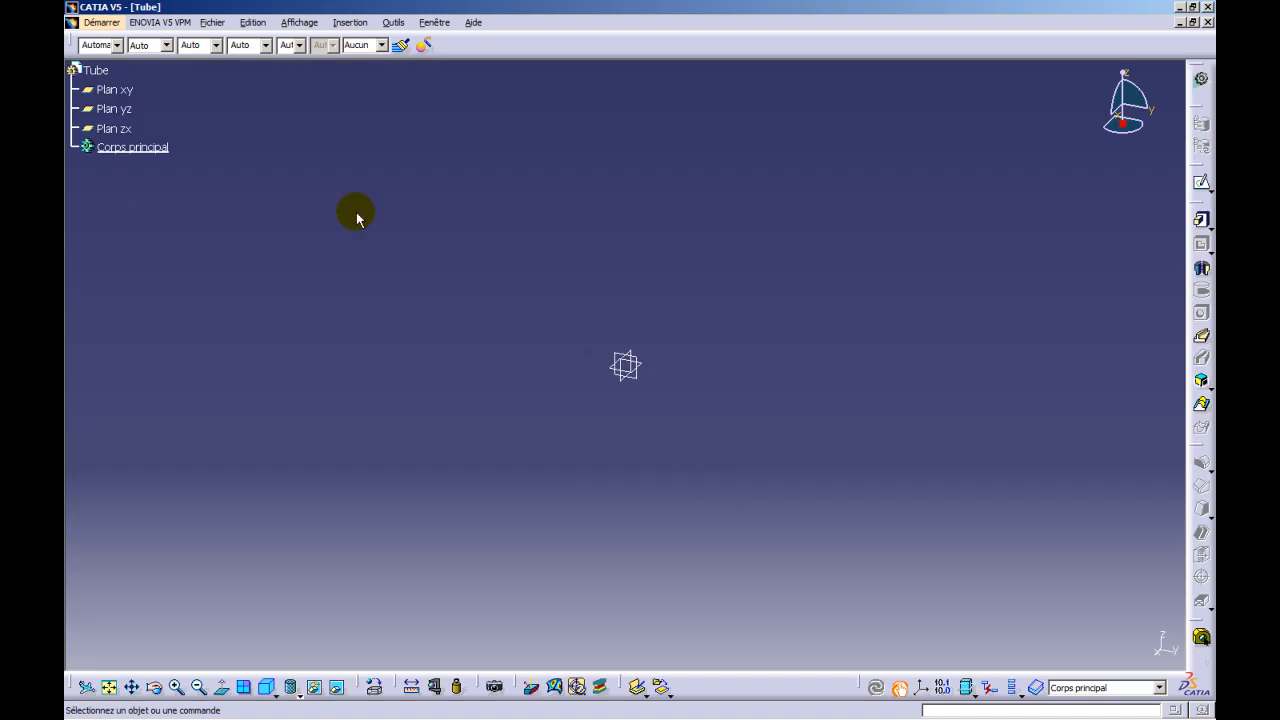
# - Sketch a circle about 86 mm in diameter on the XY plane, centred on the origin
pyautogui.click(118, 91)
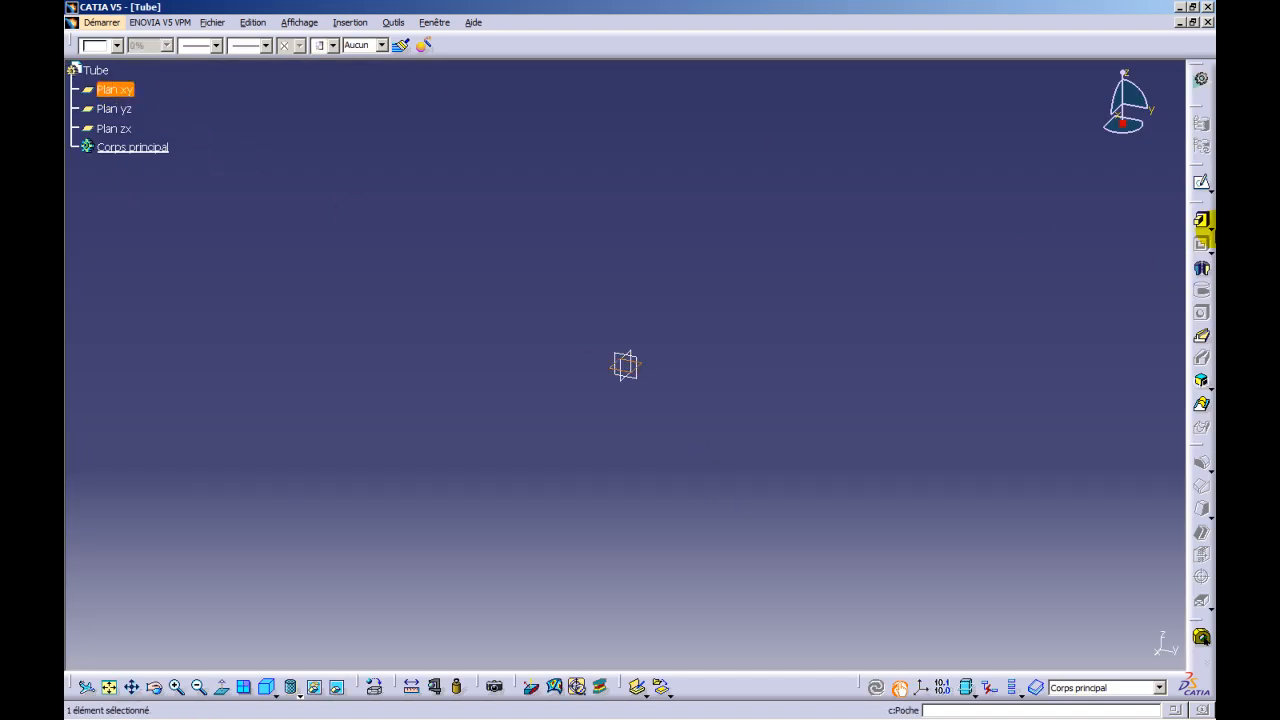
pyautogui.click(1201, 185)
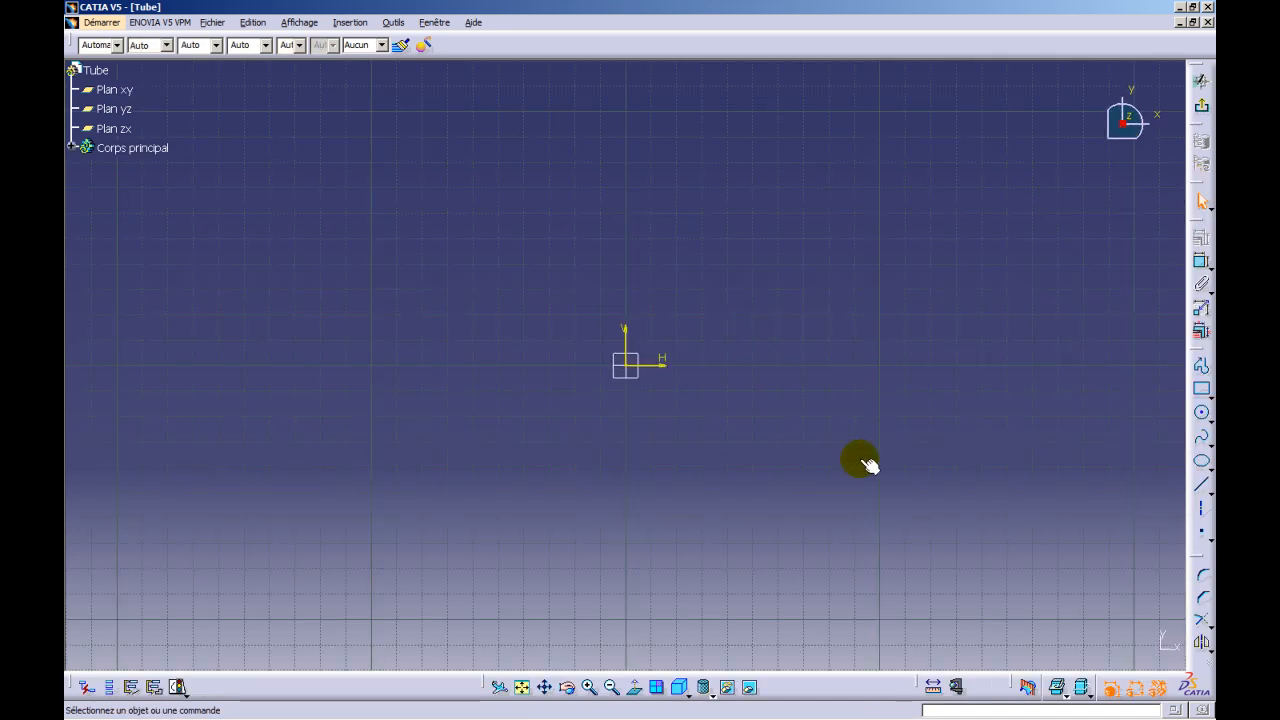
pyautogui.click(1202, 414)
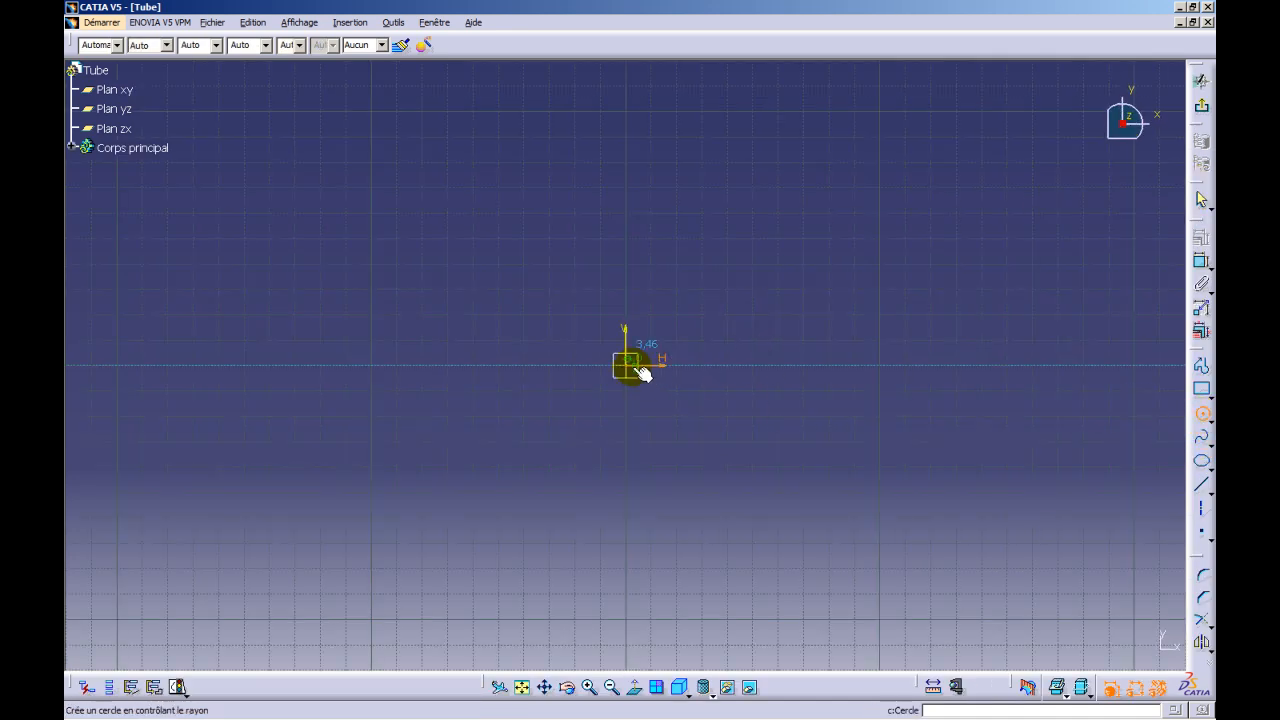
pyautogui.click(731, 390)
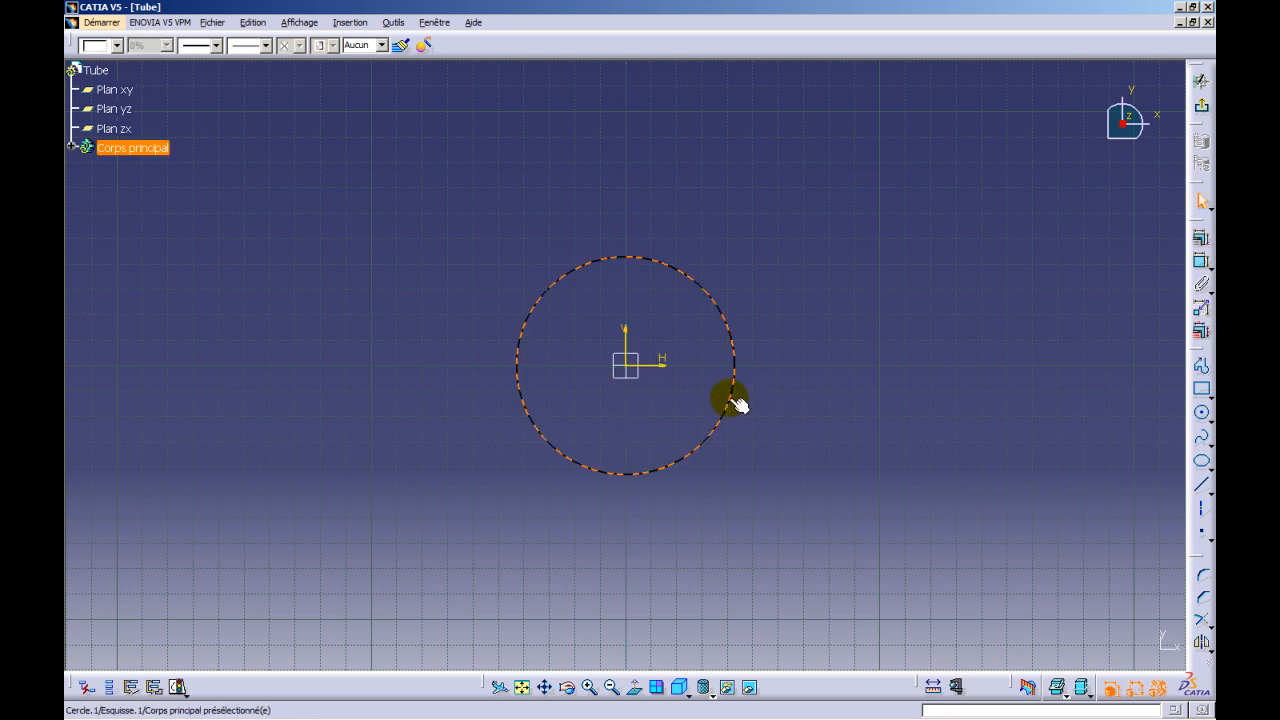
# - Dimension the circle's diameter, set it to 90 mm and exit the sketch
pyautogui.click(1204, 262)
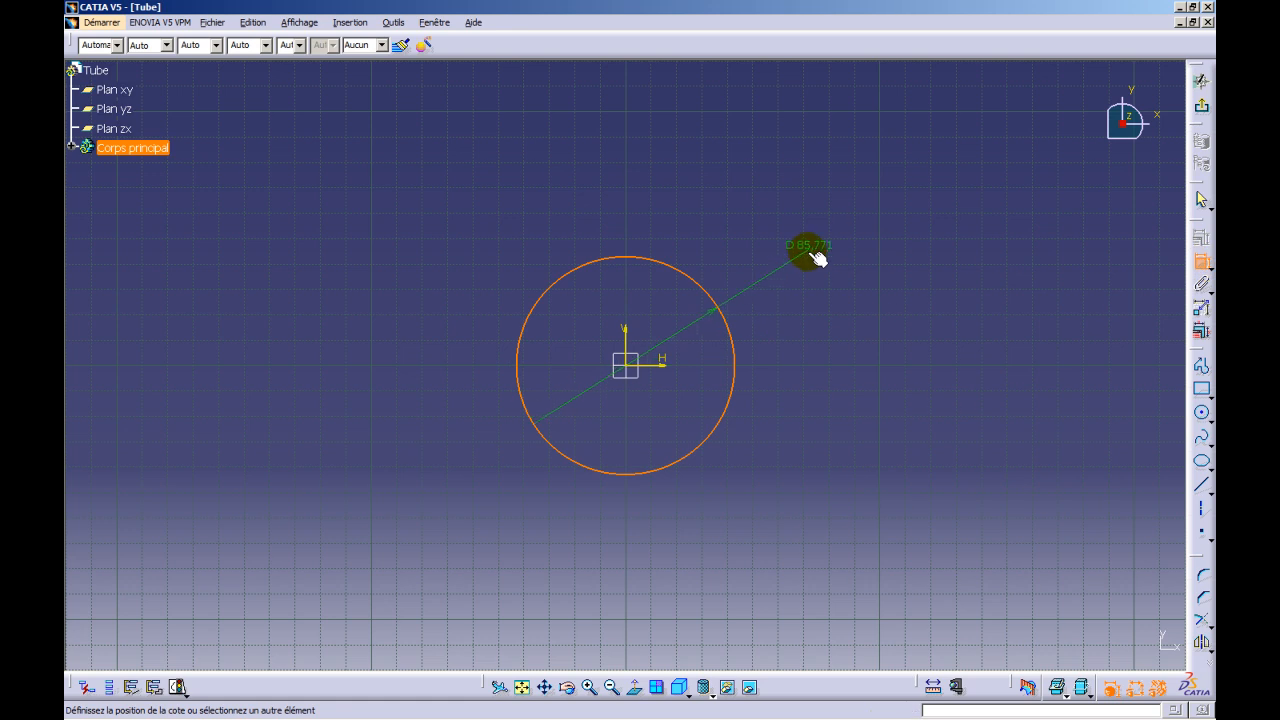
pyautogui.click(806, 261)
pyautogui.doubleClick(822, 262)
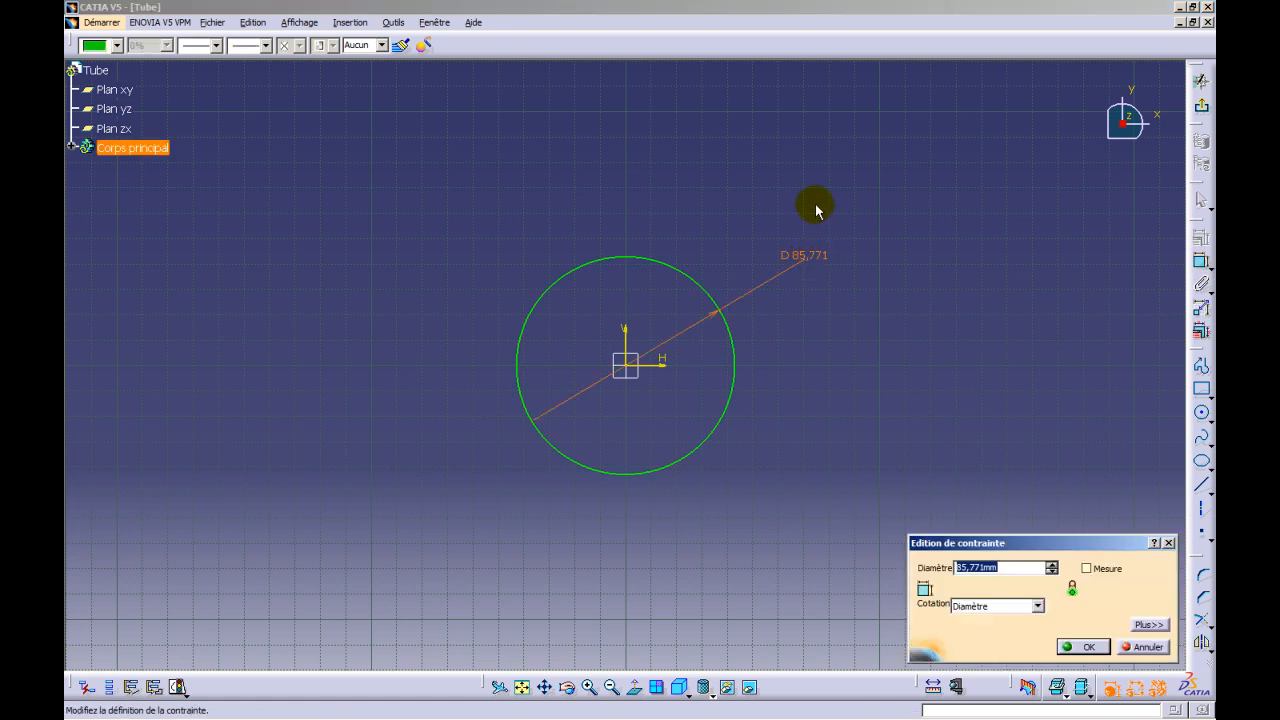
pyautogui.write('90')
pyautogui.press('Return')
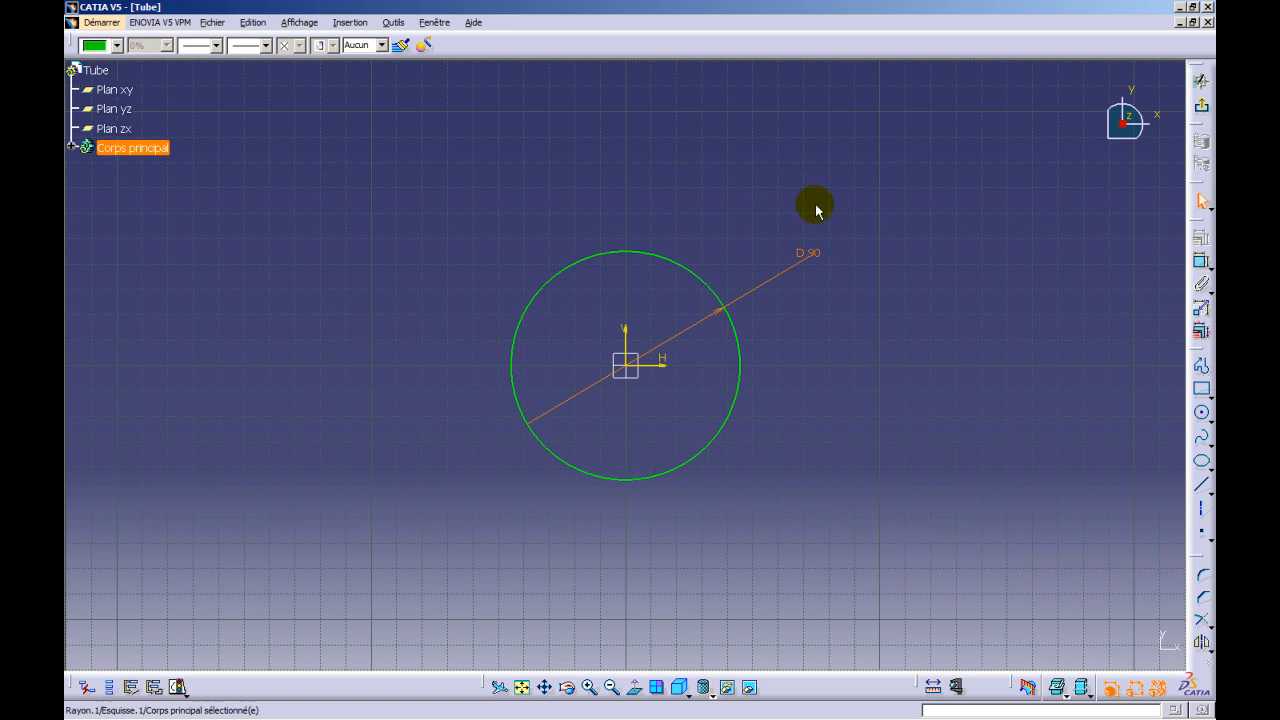
pyautogui.click(816, 210)
pyautogui.click(1200, 108)
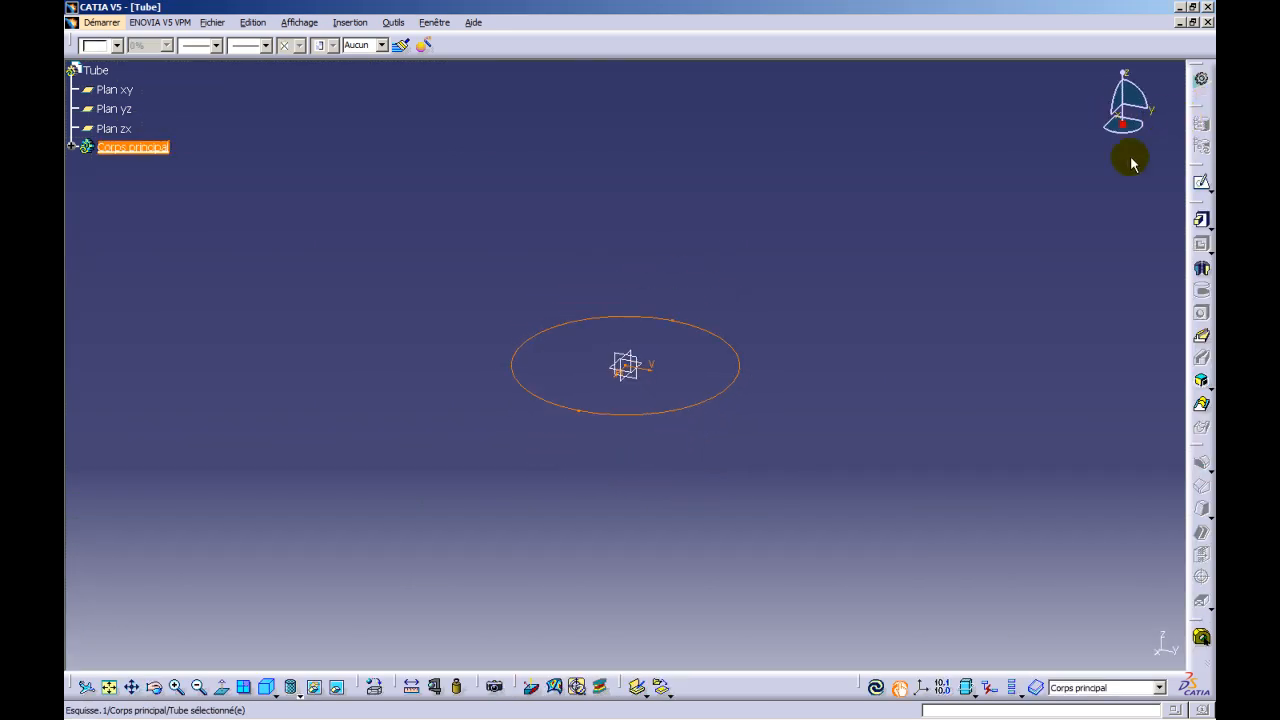
# - Extrude the circle sketch 100 mm into a solid cylinder
pyautogui.click(1201, 220)
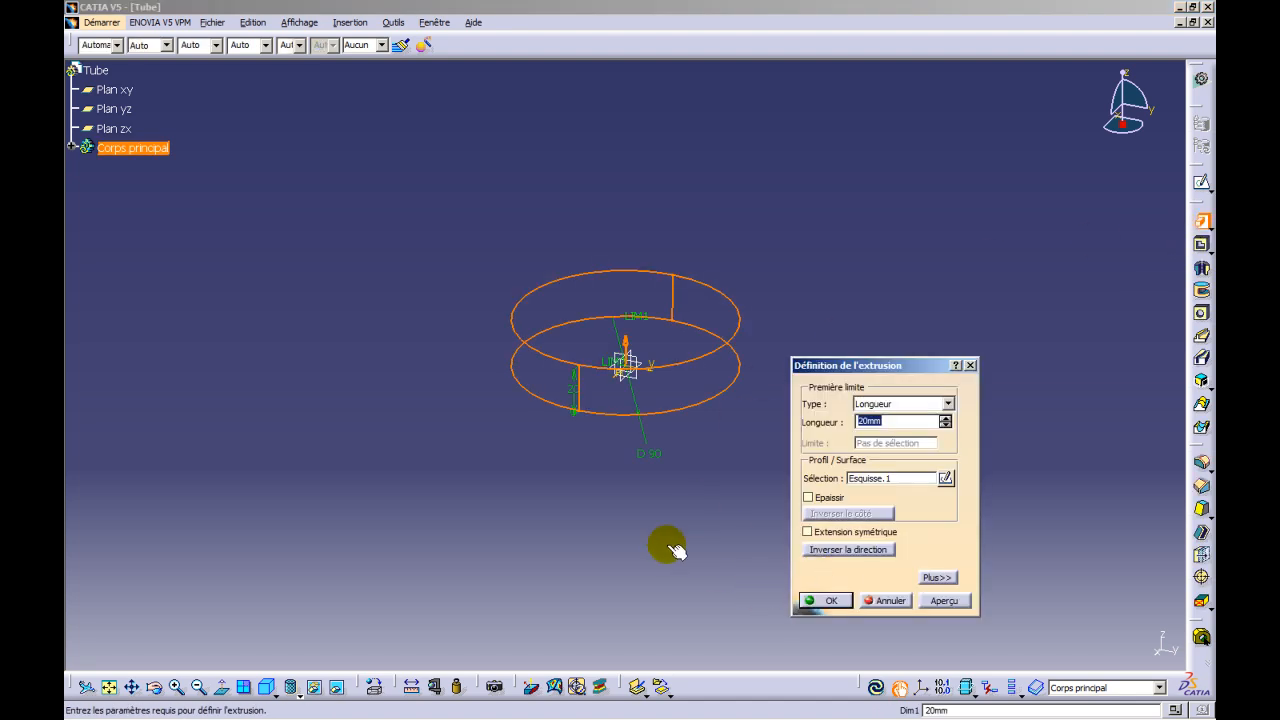
pyautogui.write('100')
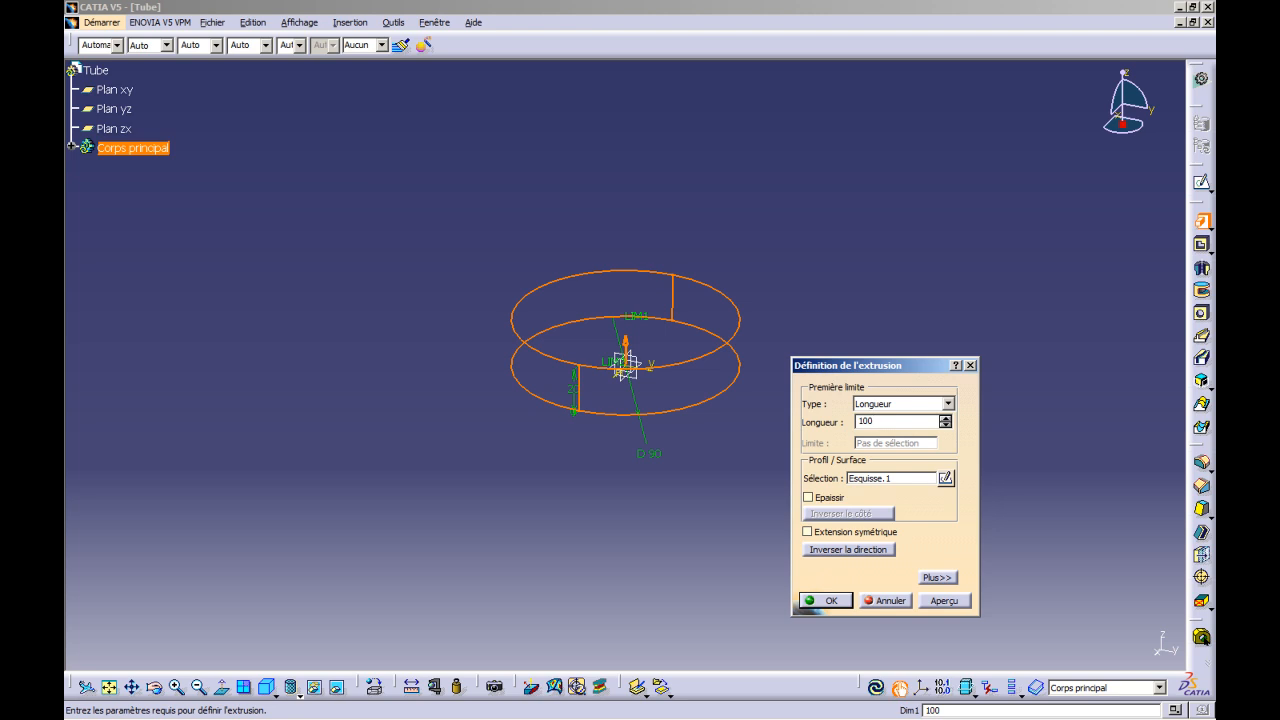
pyautogui.click(826, 600)
pyautogui.moveTo(829, 388); pyautogui.dragTo(1120, 408, button='middle')
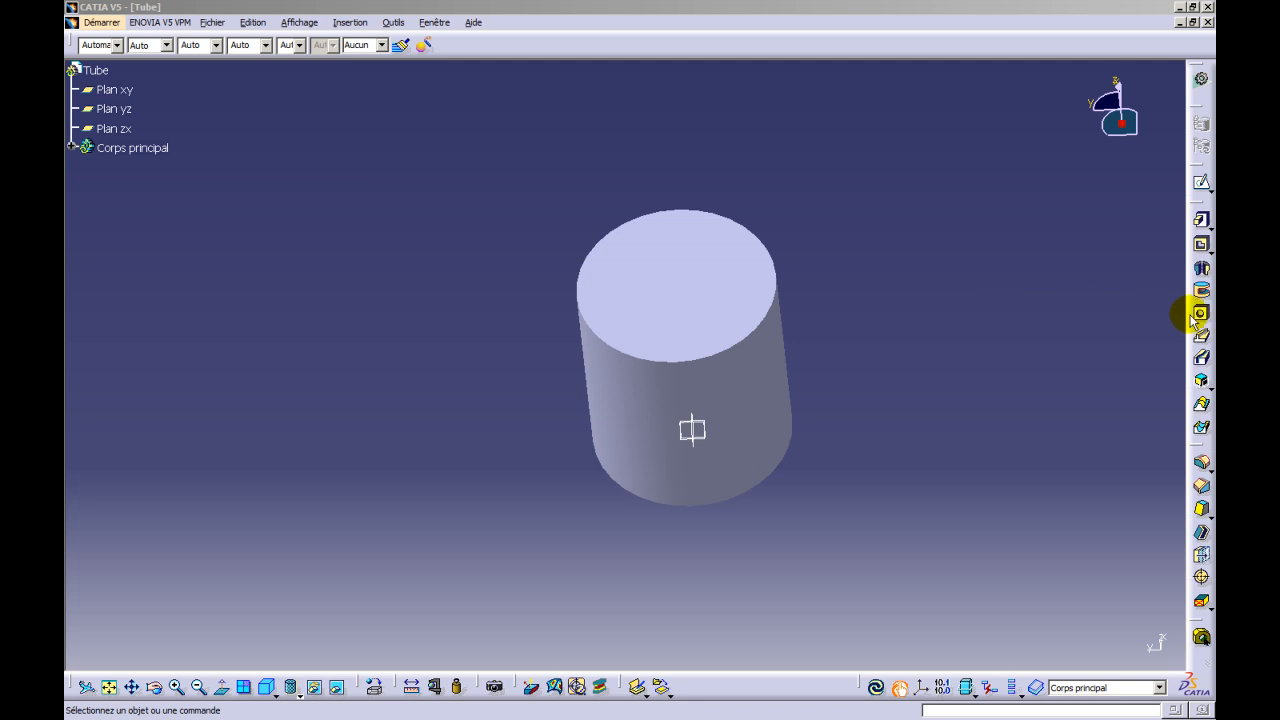
# - Start a pocket from the cylinder's top face and set its first limit type to Jusqu'au suivant
pyautogui.click(1202, 246)
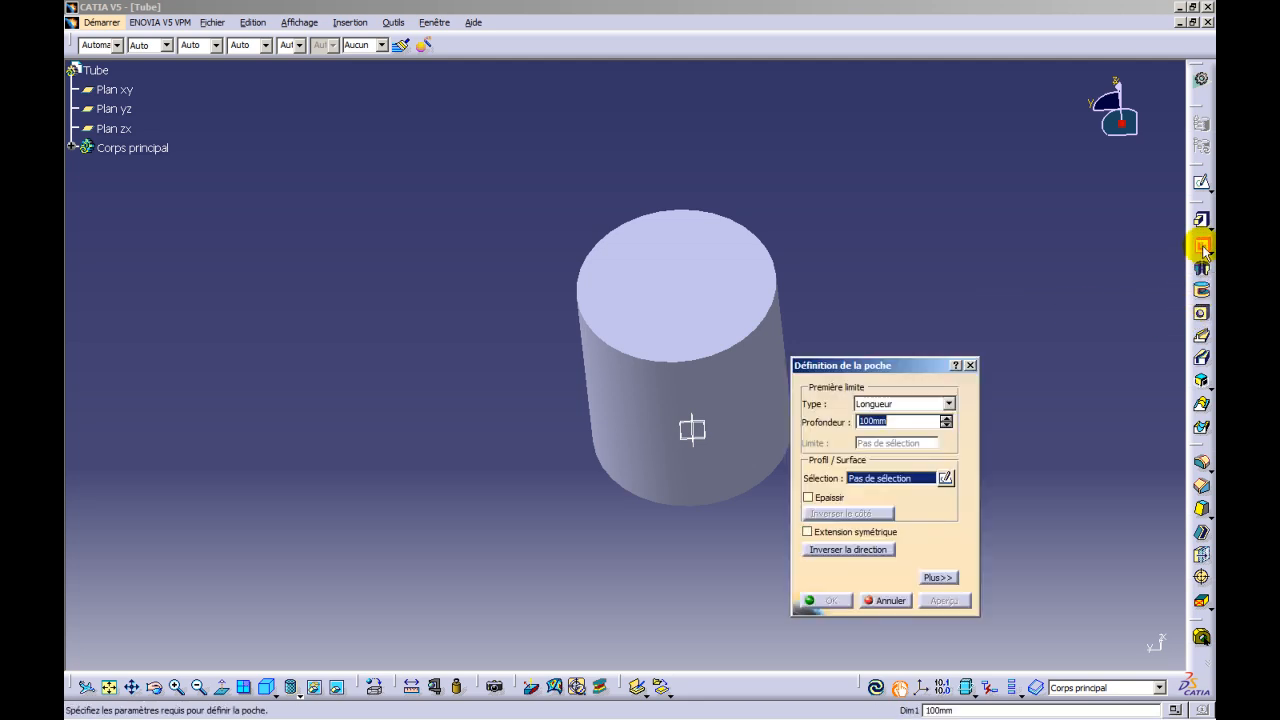
pyautogui.click(703, 303)
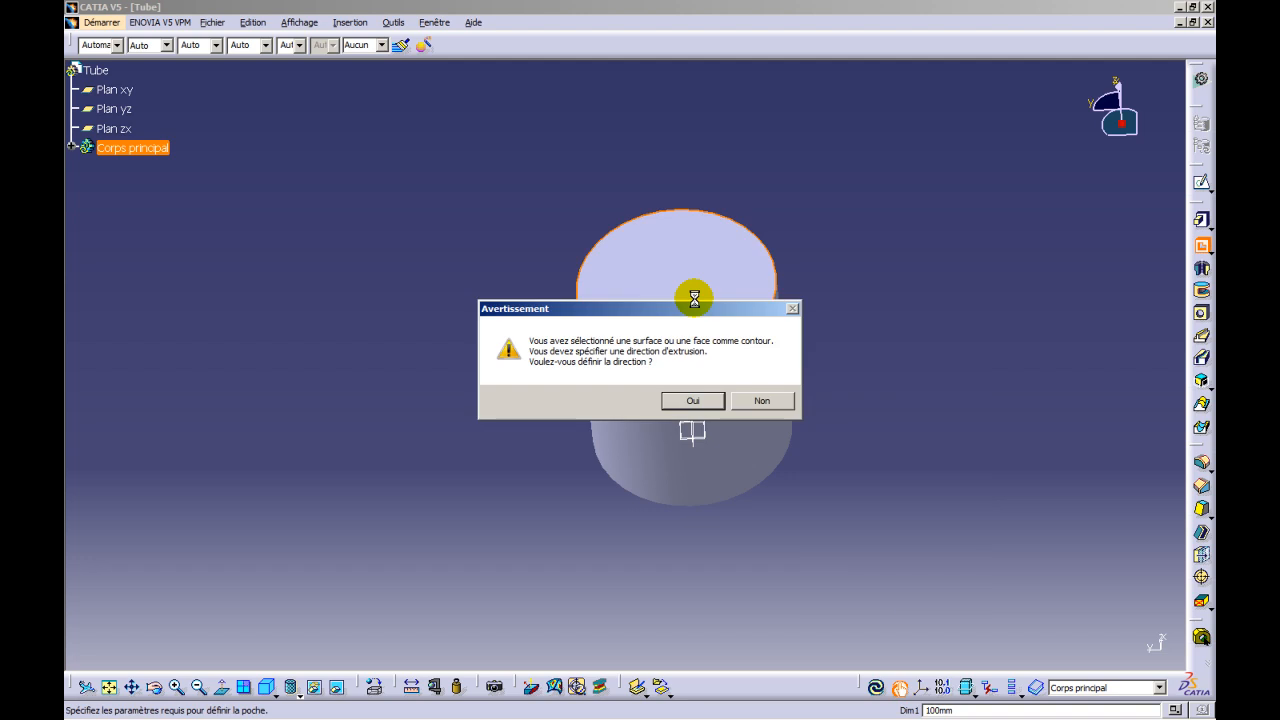
pyautogui.click(694, 401)
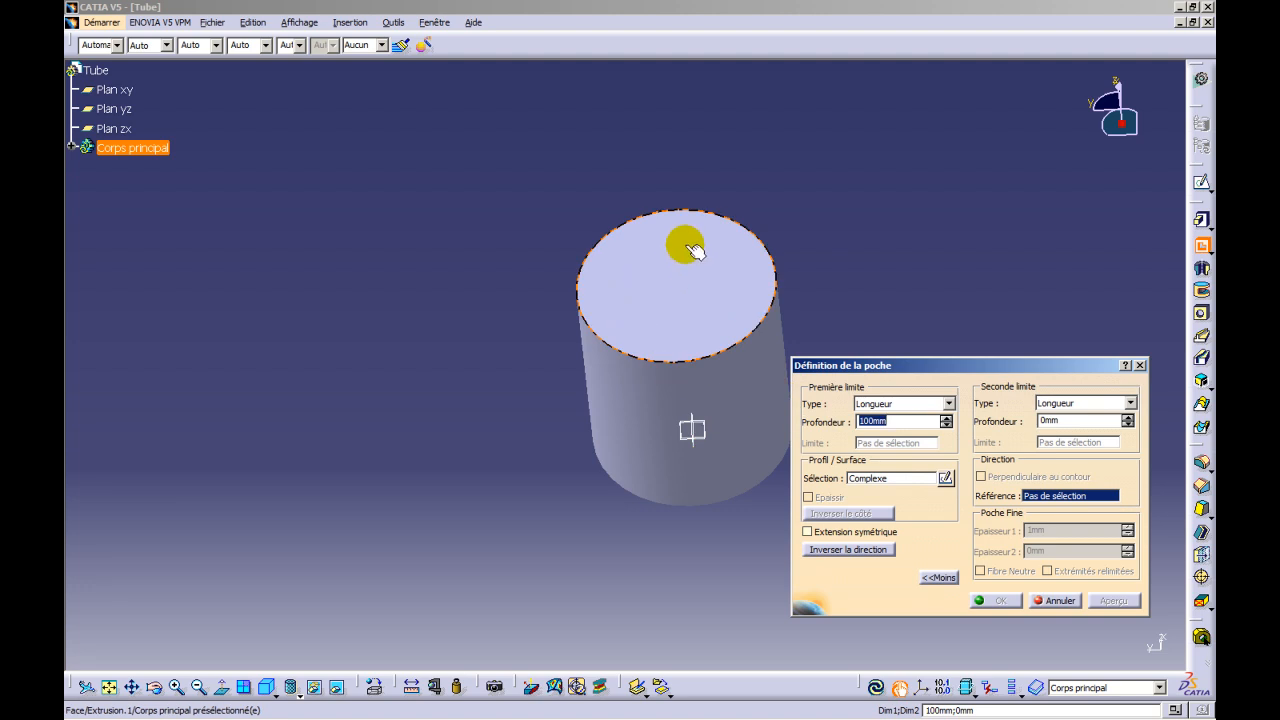
pyautogui.click(948, 404)
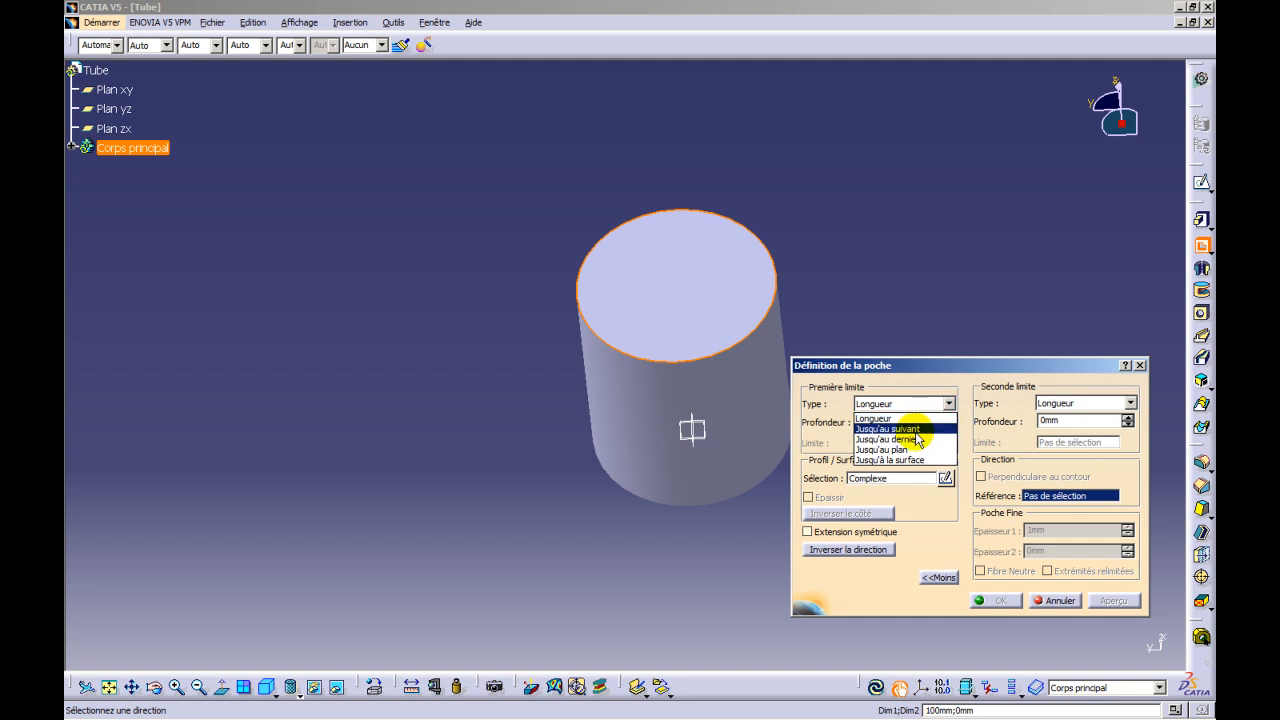
pyautogui.click(915, 430)
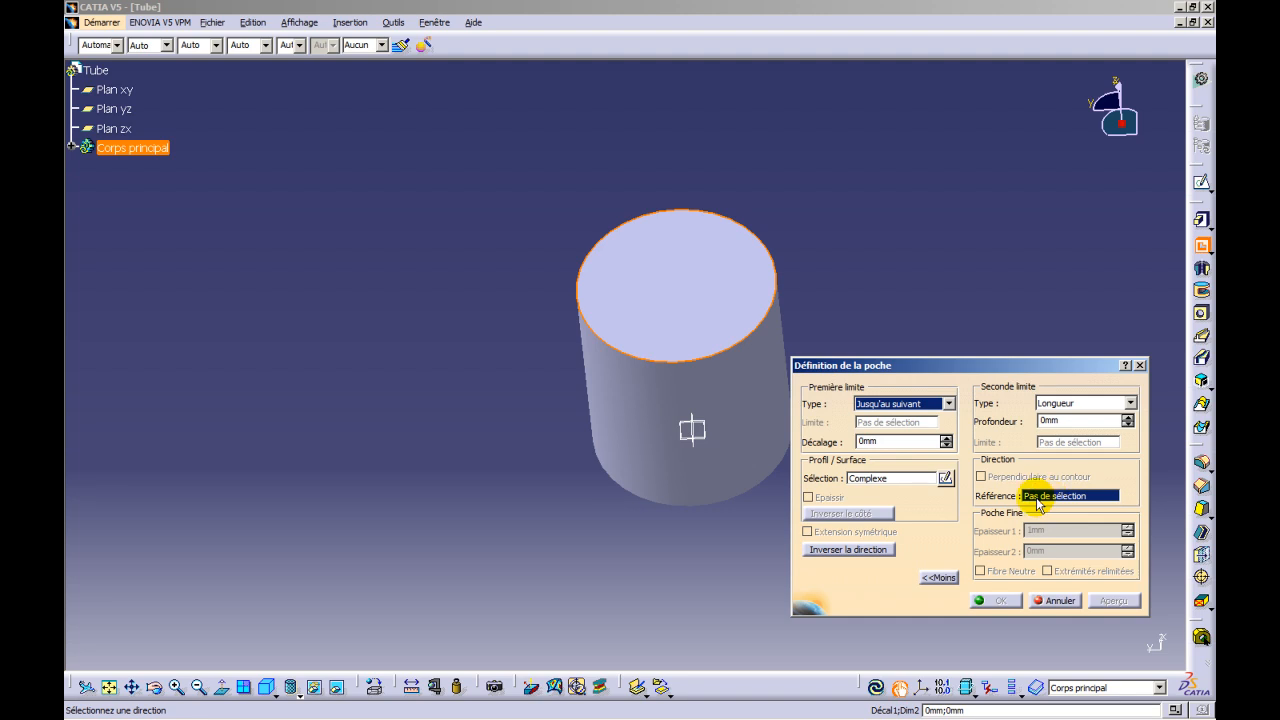
# - Sketch the pocket profile on the cylinder's top face as a circle about 72 mm in diameter centred on the origin
pyautogui.click(945, 478)
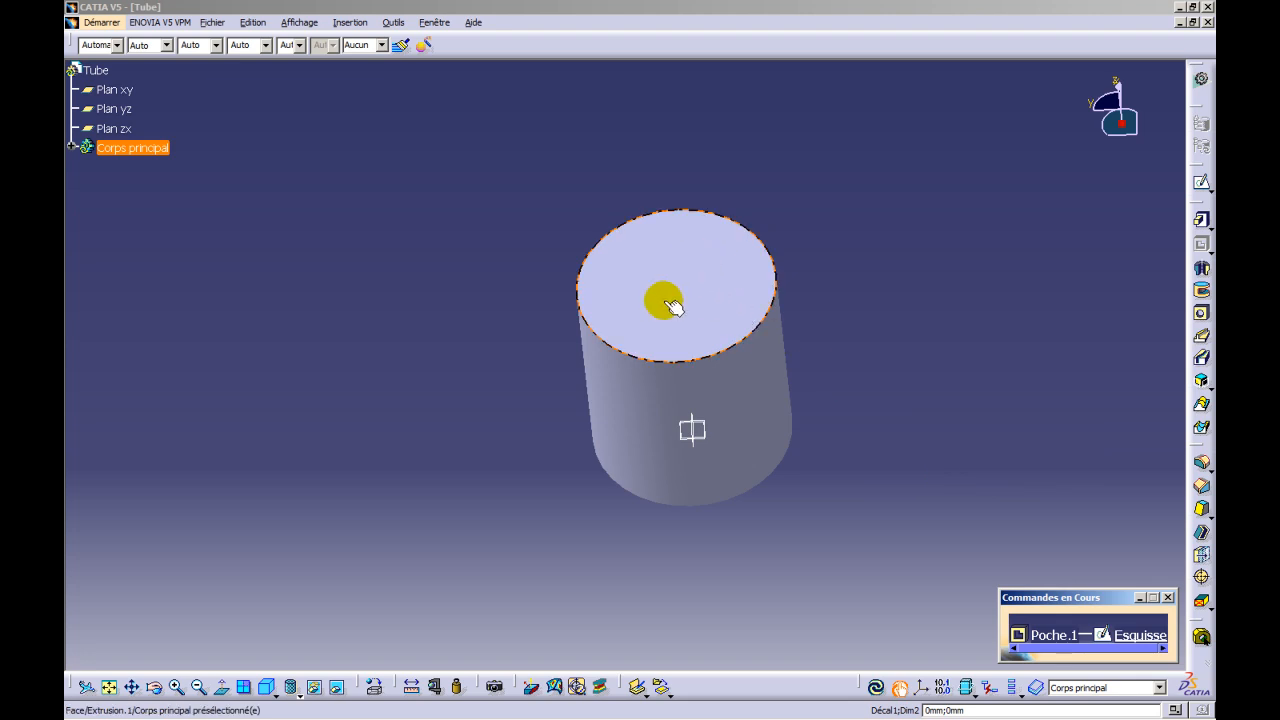
pyautogui.click(688, 280)
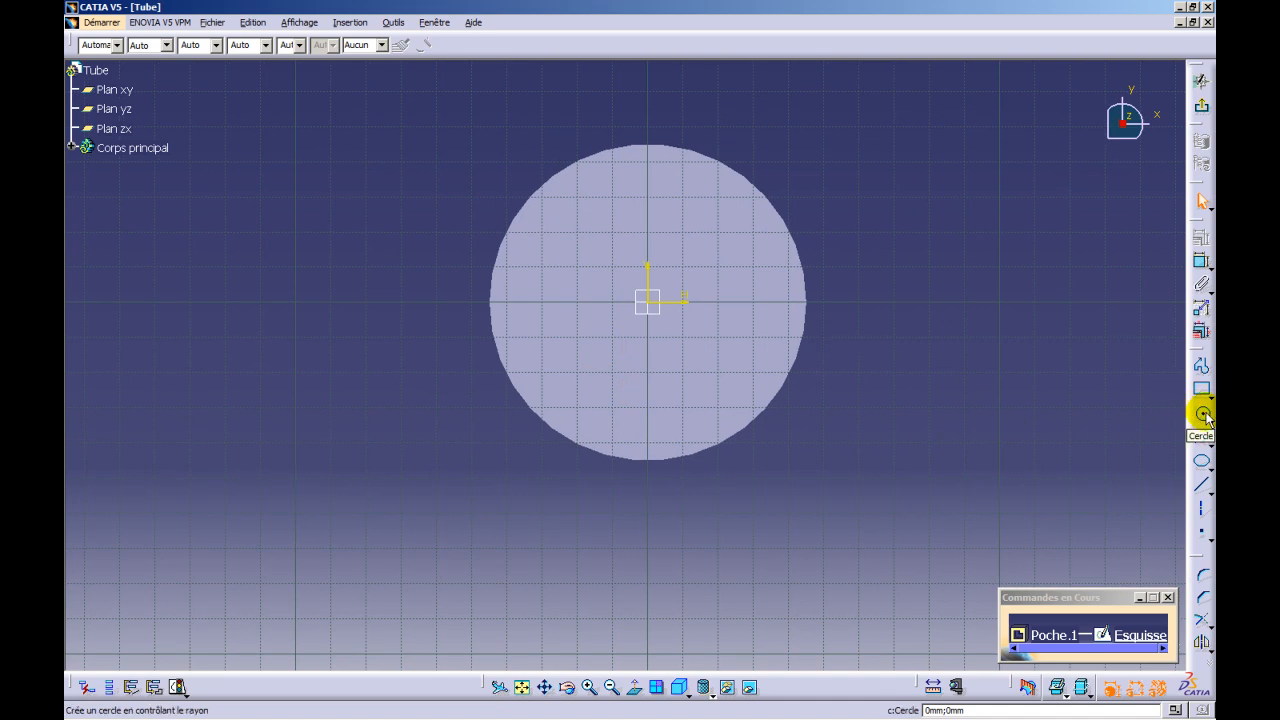
pyautogui.click(1204, 416)
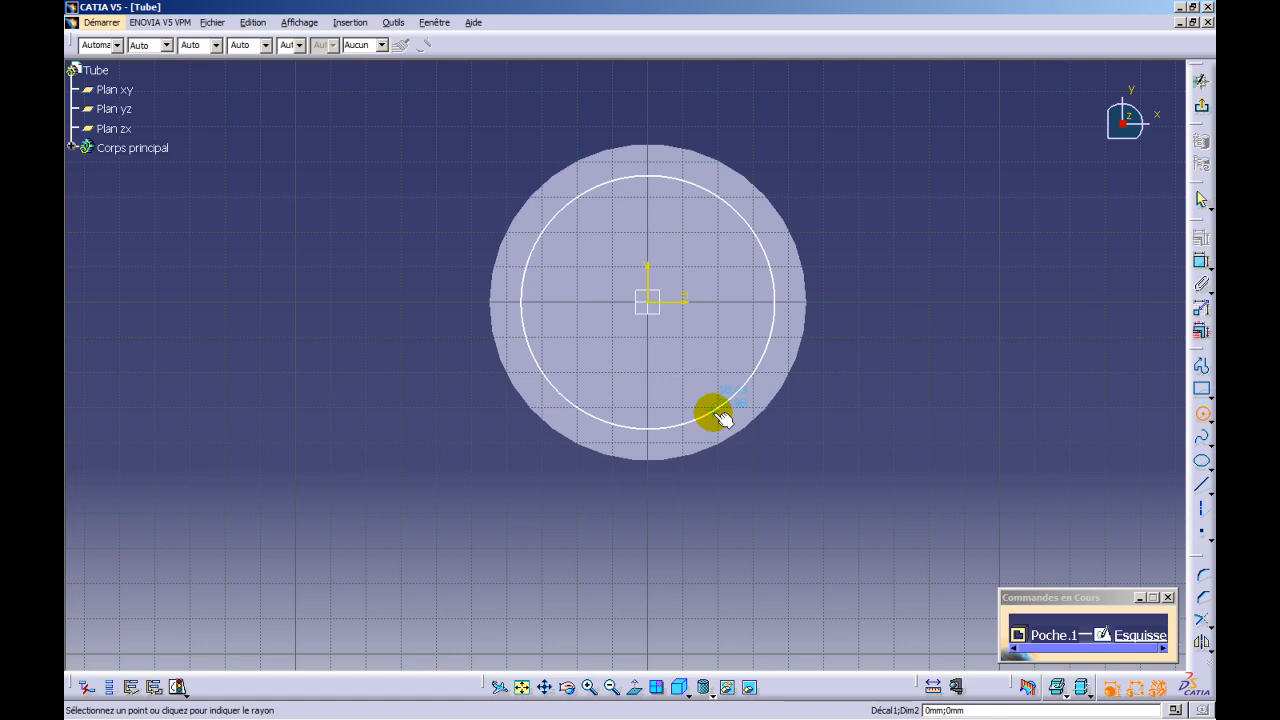
pyautogui.click(718, 412)
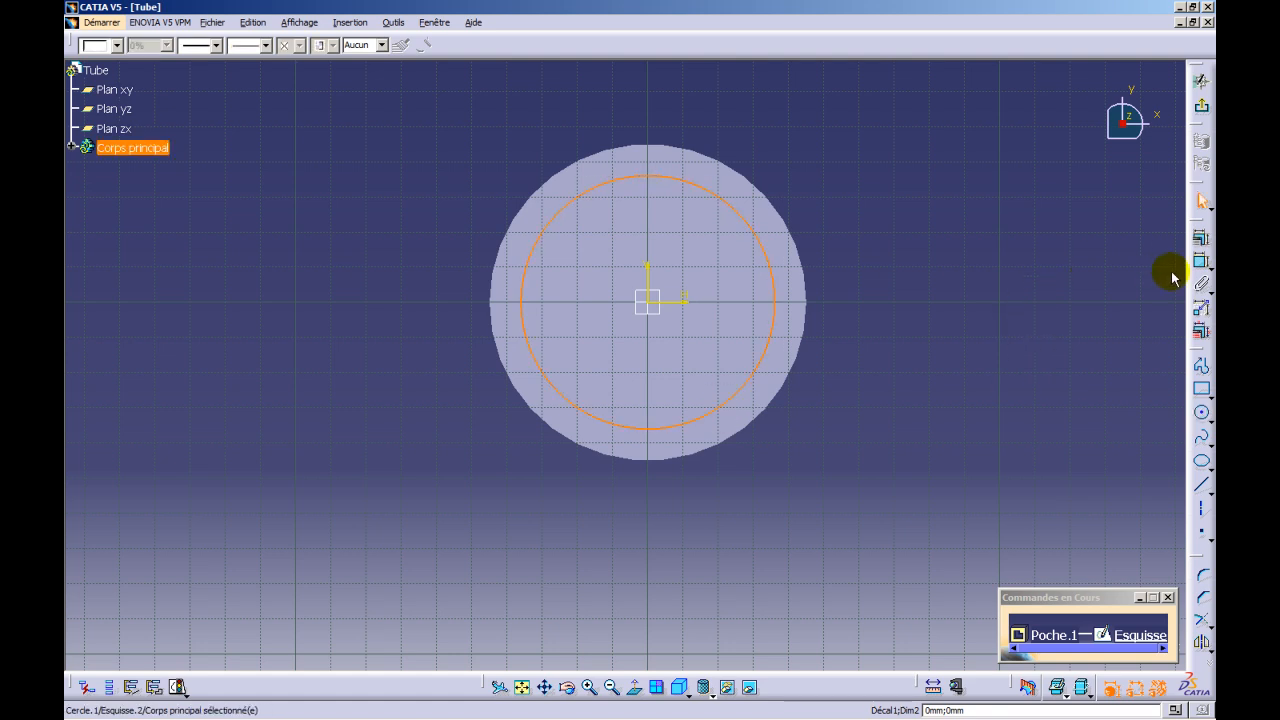
# - Dimension the inner circle's diameter, set it to 75 mm and return to the pocket definition
pyautogui.click(1203, 262)
pyautogui.click(768, 262)
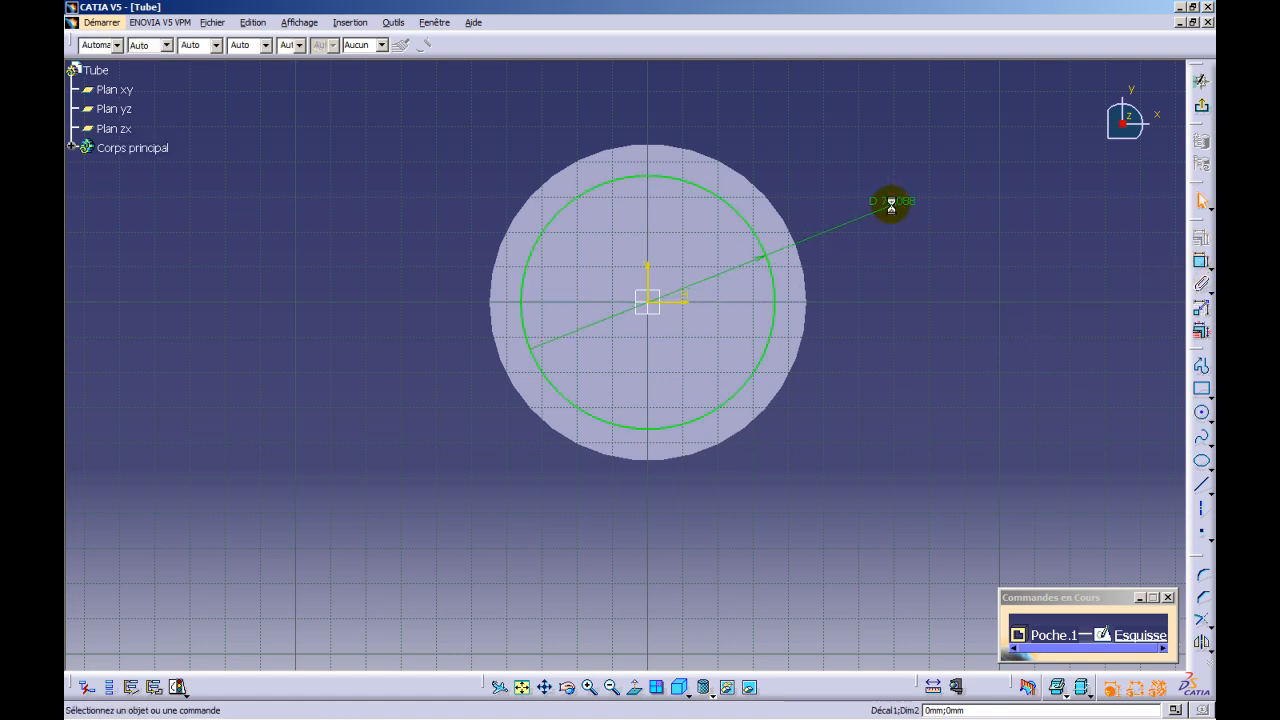
pyautogui.doubleClick(903, 210)
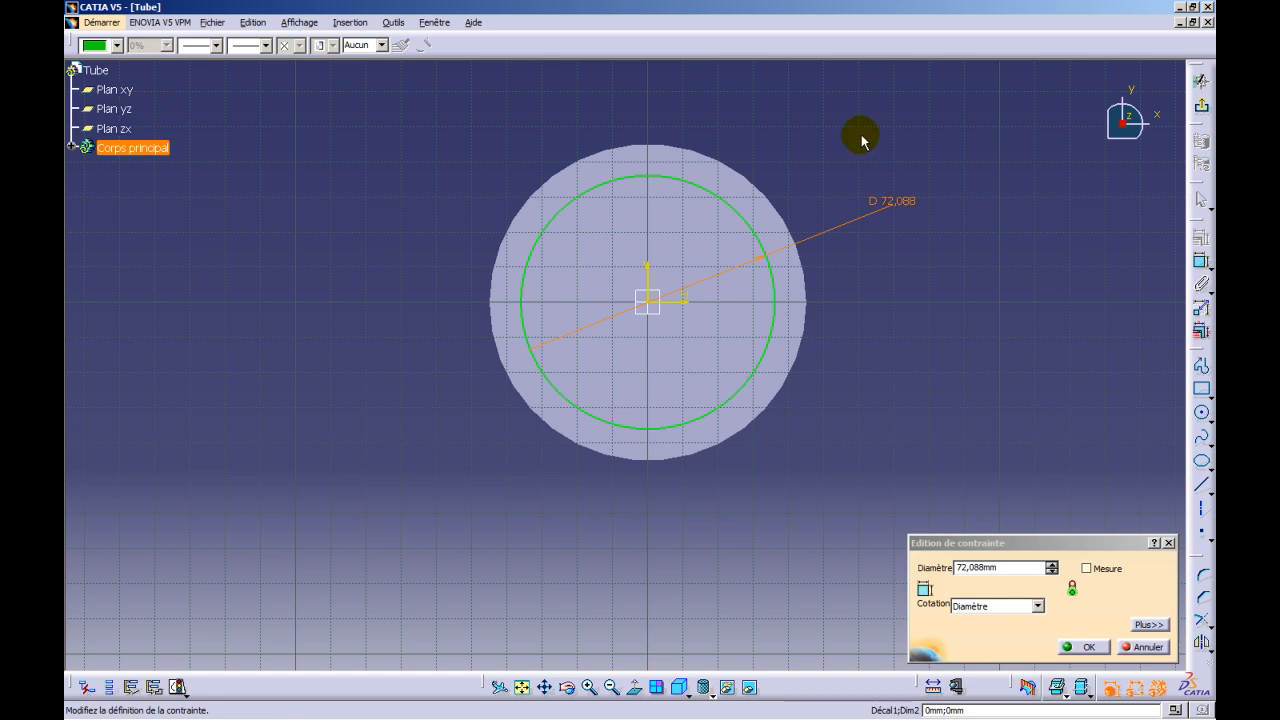
pyautogui.write('75')
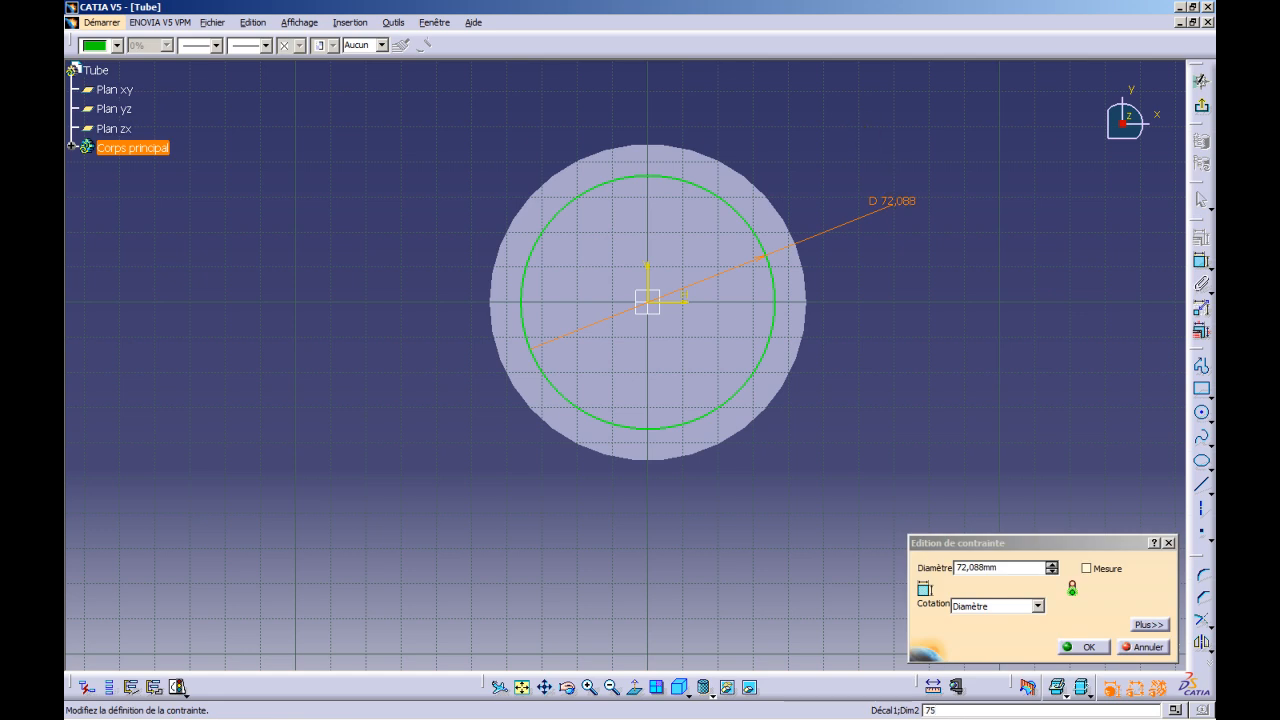
pyautogui.click(1004, 569)
pyautogui.write('7')
pyautogui.press('Return')
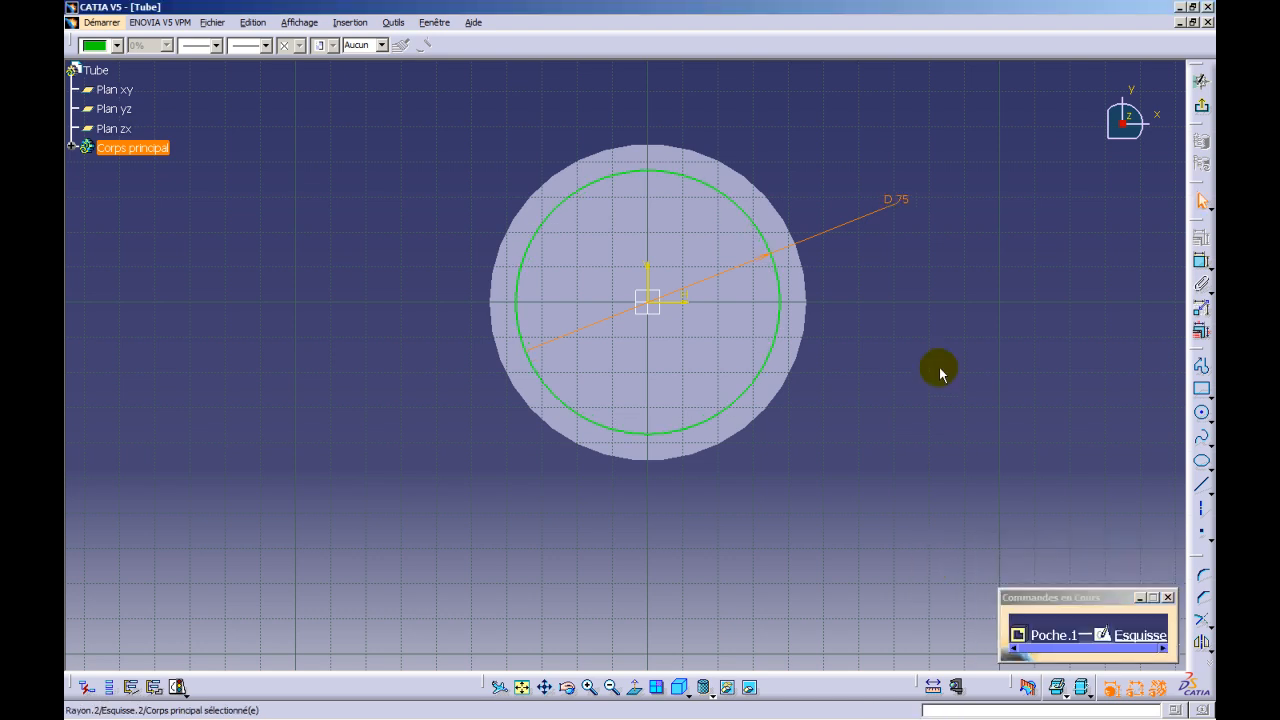
pyautogui.click(1203, 112)
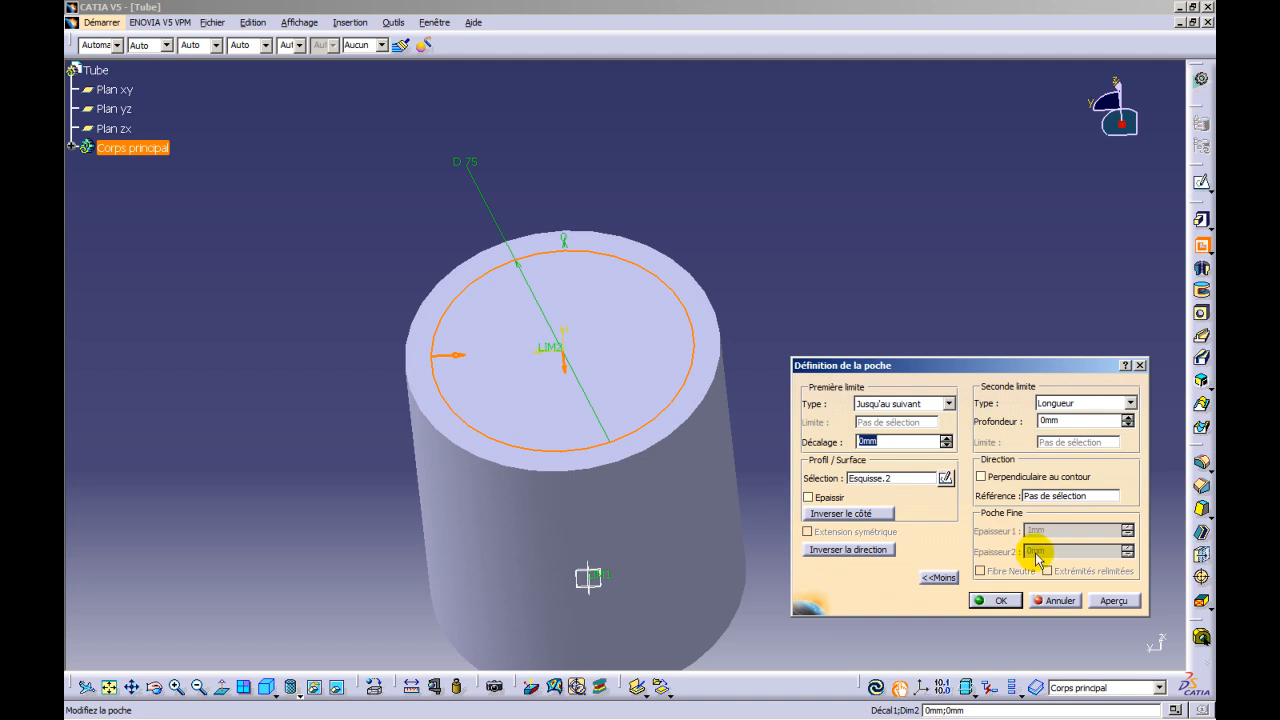
# - Preview the circular pocket through the cylinder and create it to hollow out the tube
pyautogui.click(1113, 600)
pyautogui.moveTo(594, 286); pyautogui.dragTo(780, 206, button='middle')
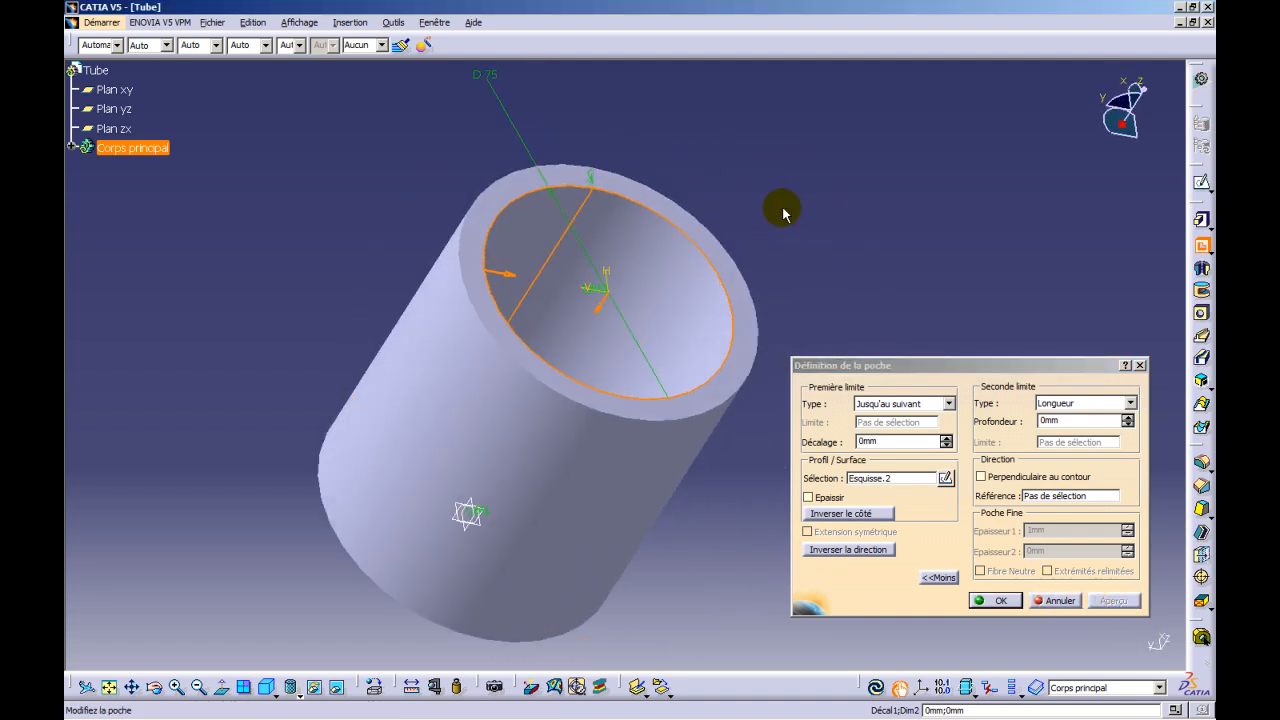
pyautogui.click(994, 600)
pyautogui.moveTo(845, 518); pyautogui.dragTo(875, 481, button='middle')
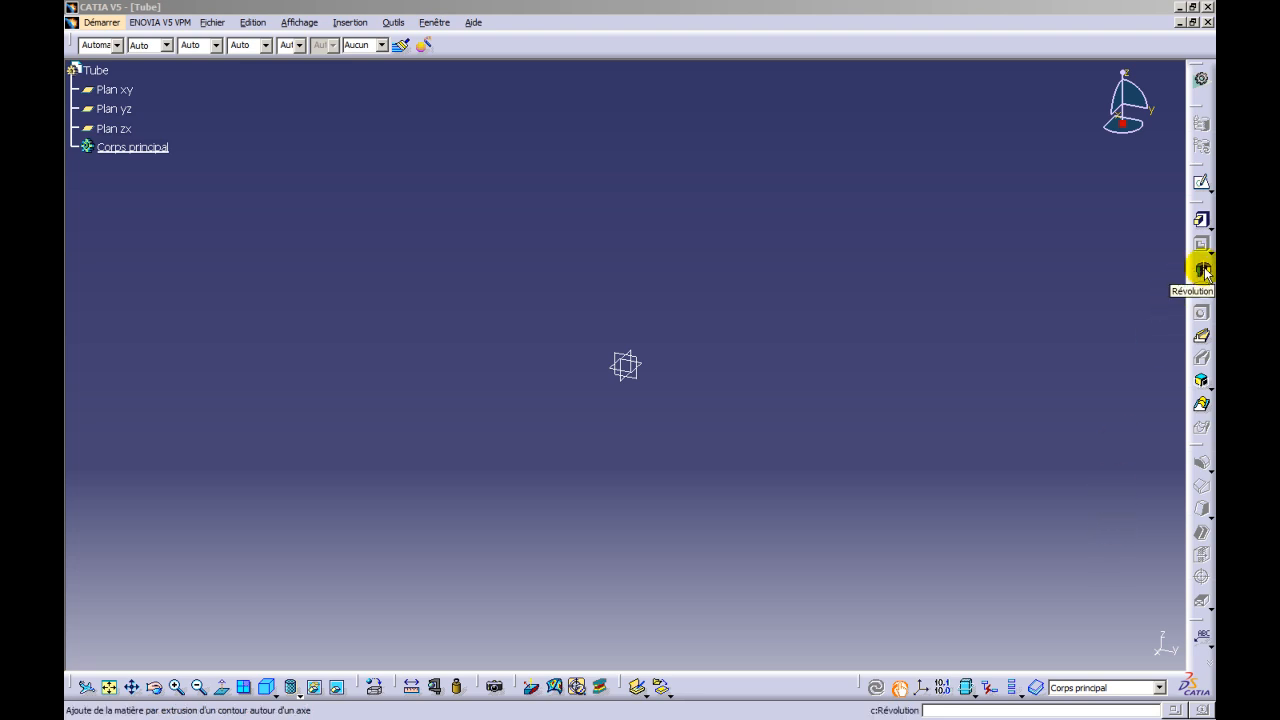
# - Sketch a vertical line about 134 mm long on the xy plane, about 60 mm to the negative-H side of the origin
pyautogui.click(125, 92)
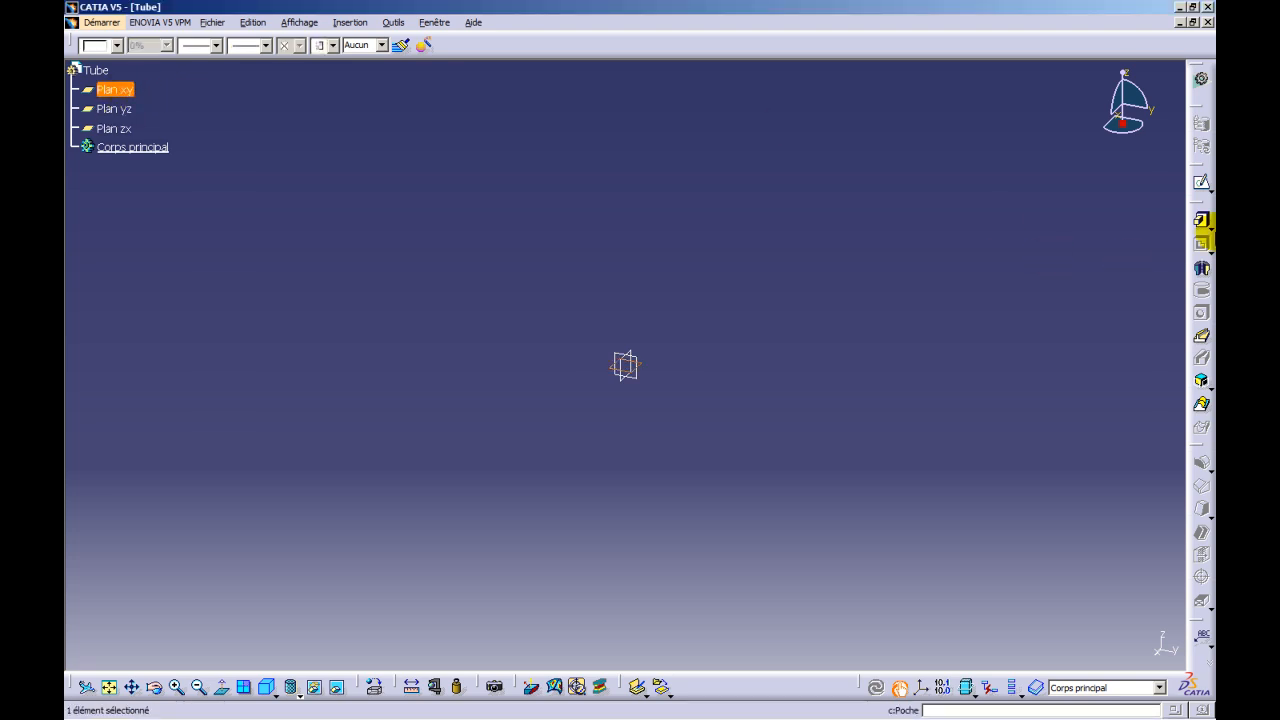
pyautogui.click(1202, 184)
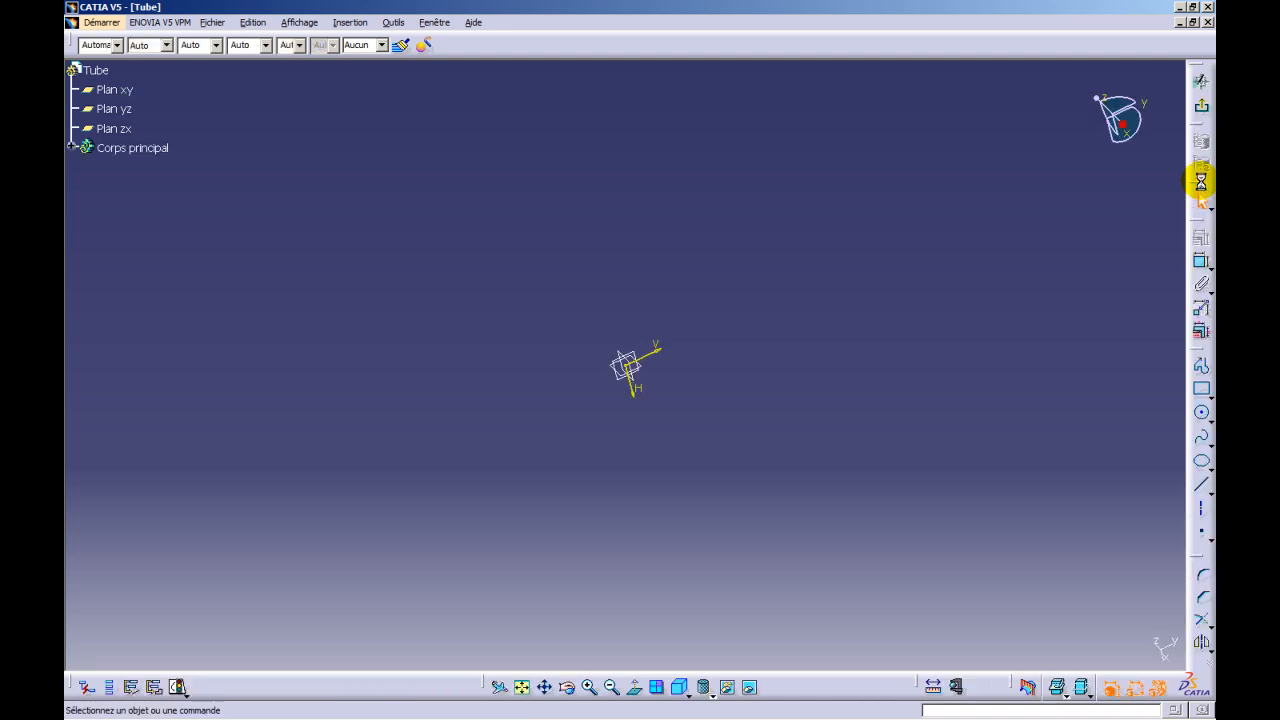
pyautogui.click(1201, 485)
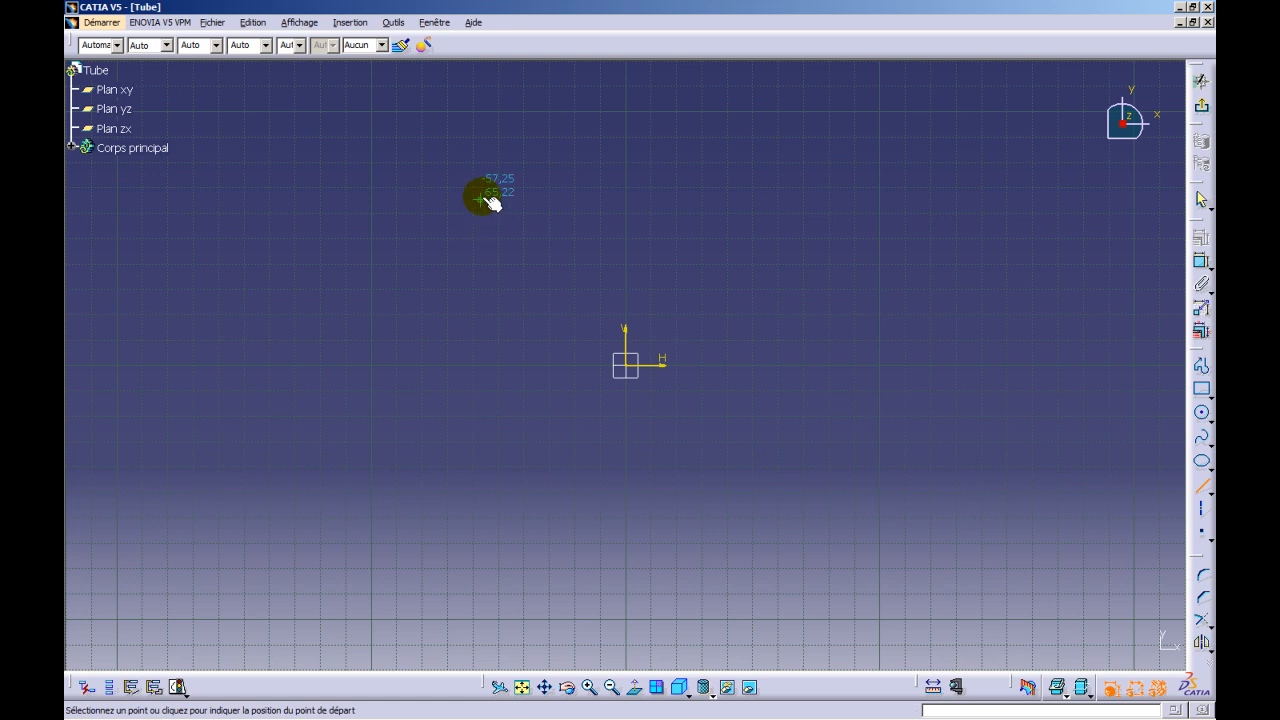
pyautogui.click(473, 163)
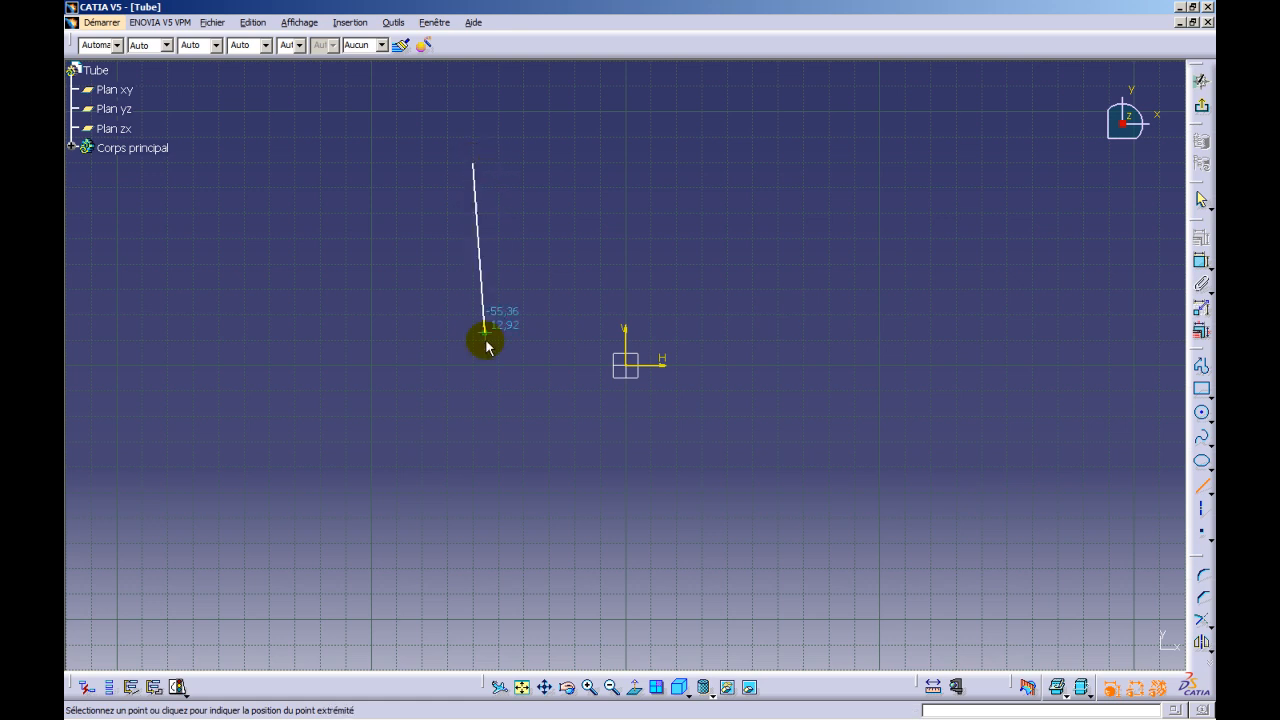
pyautogui.click(473, 502)
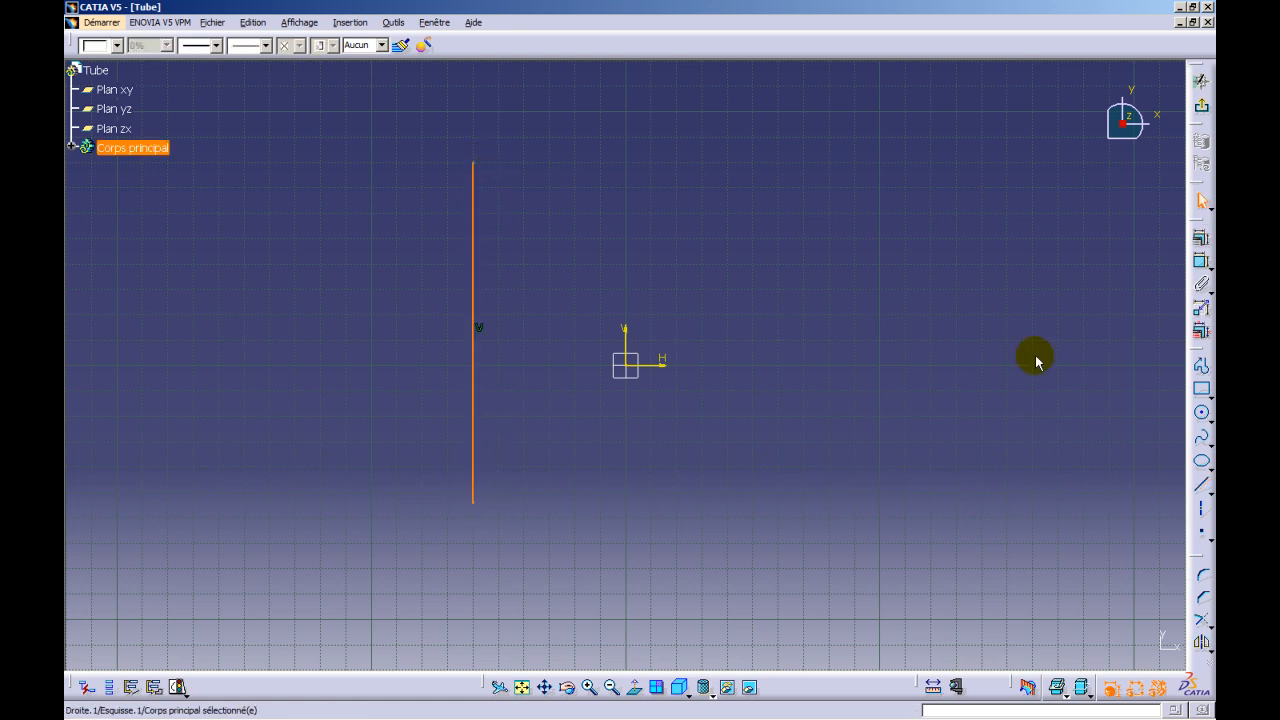
# - Dimension the vertical line's length and set it to 100 mm
pyautogui.click(1203, 265)
pyautogui.click(473, 320)
pyautogui.click(362, 320)
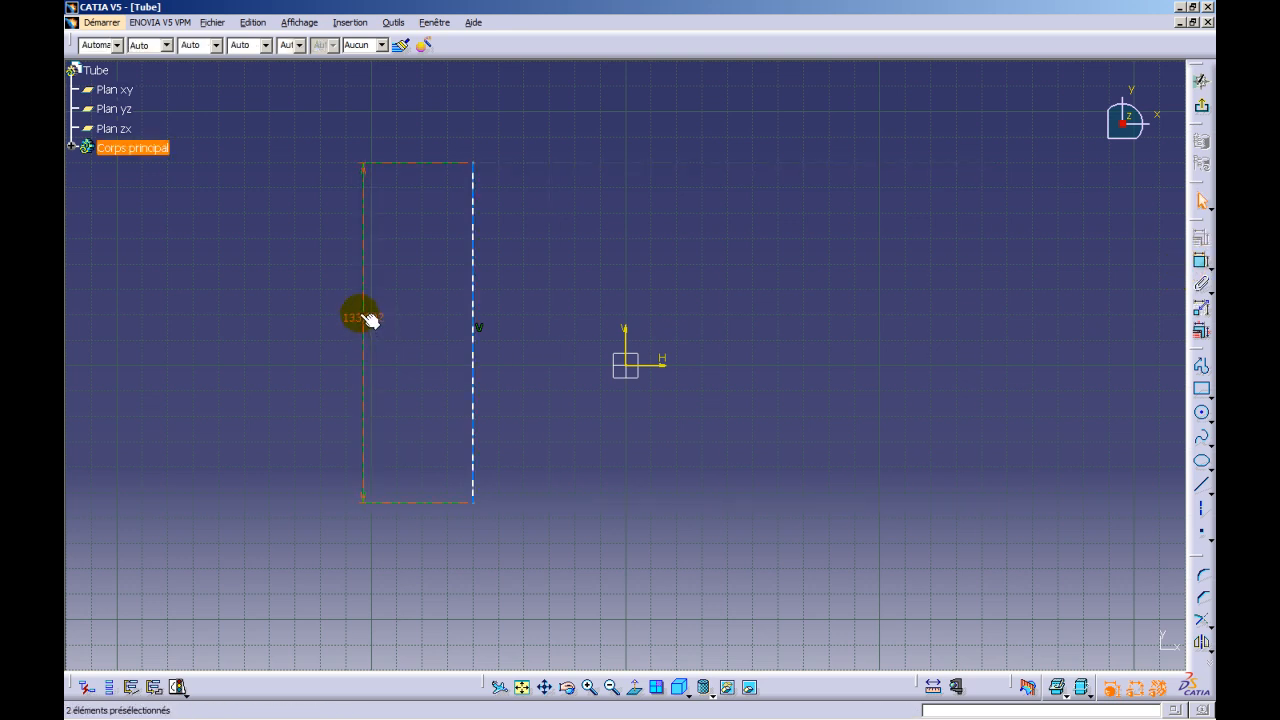
pyautogui.doubleClick(361, 315)
pyautogui.write('100')
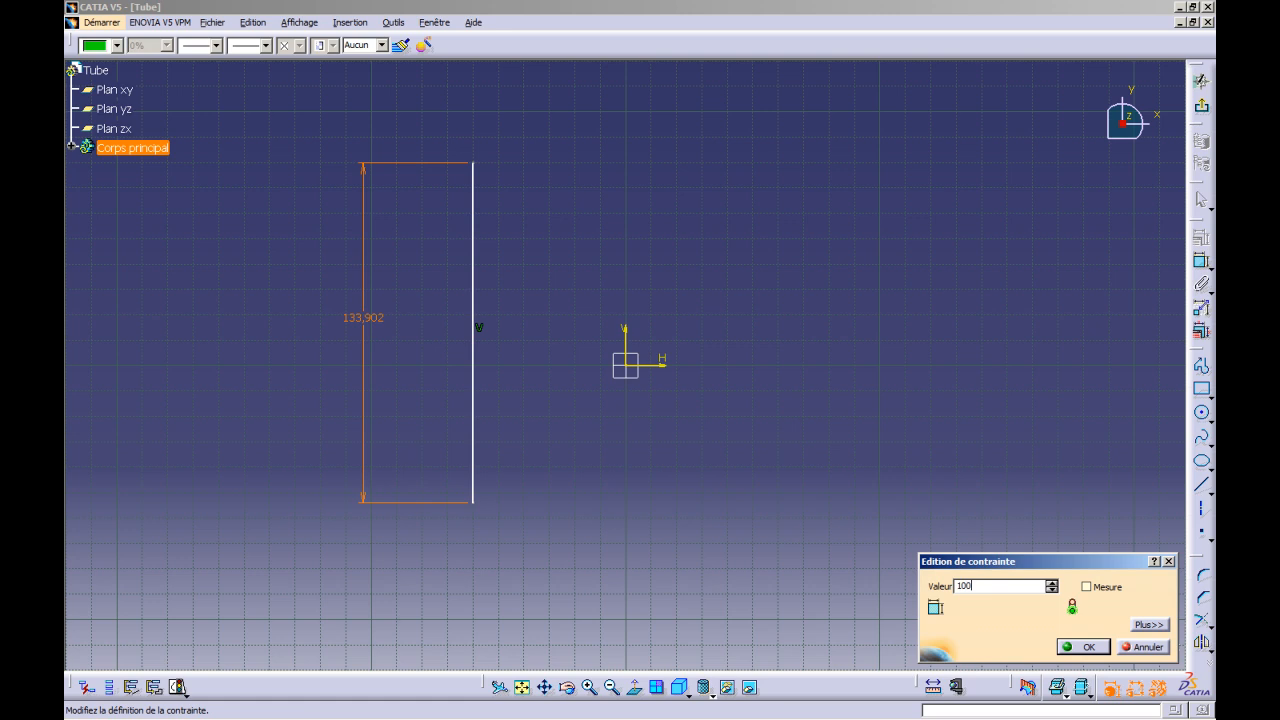
pyautogui.press('Return')
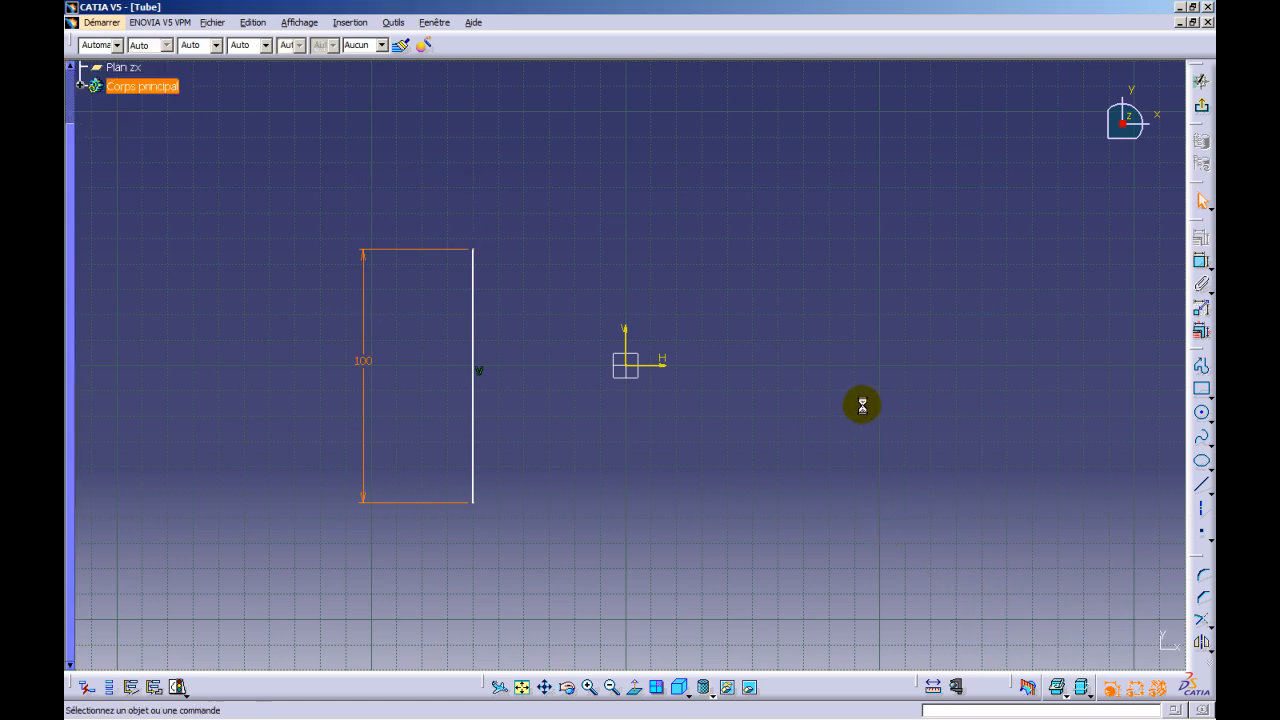
# - Dimension the distance between the vertical line and the origin, set it to 60 mm and exit the sketch
pyautogui.click(1201, 264)
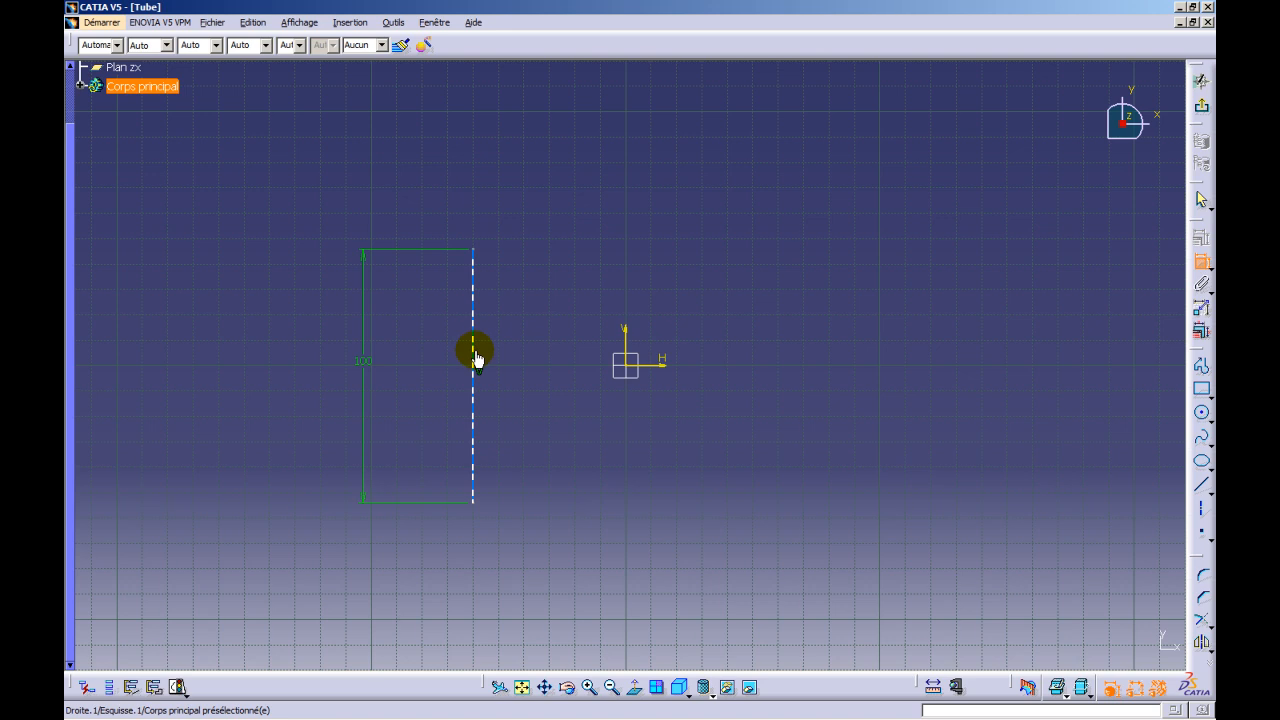
pyautogui.click(475, 358)
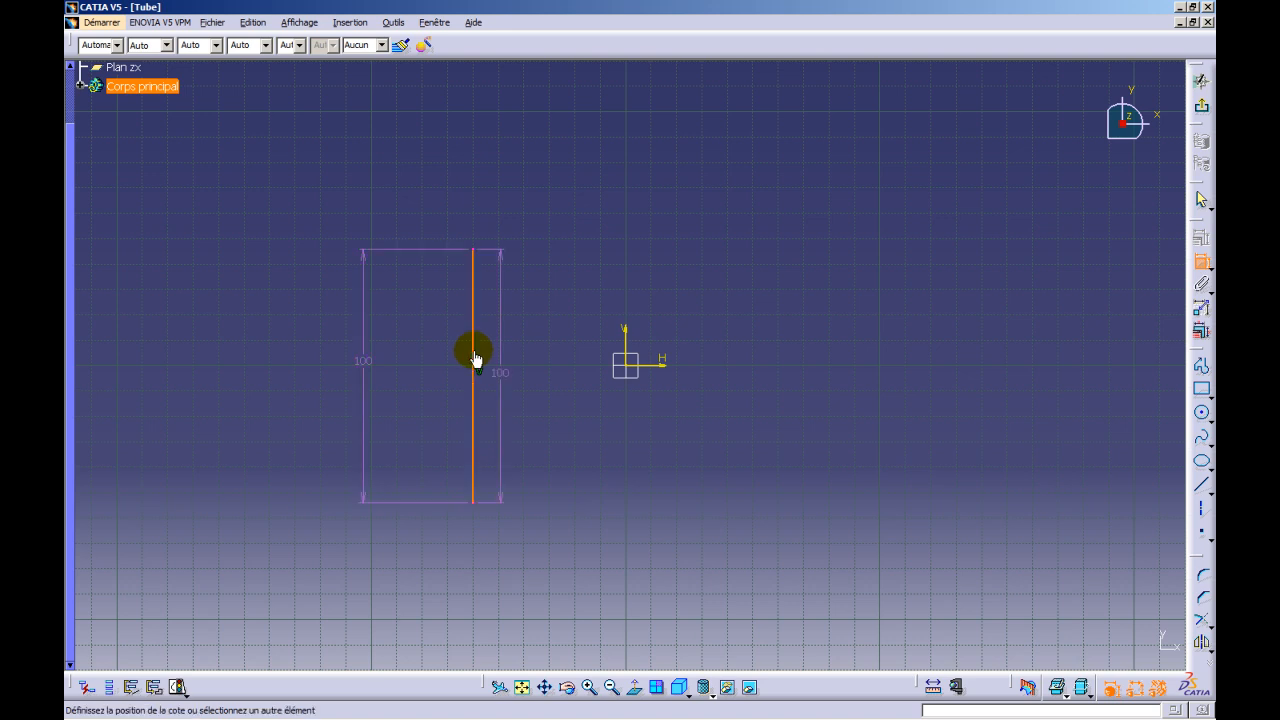
pyautogui.click(627, 368)
pyautogui.click(552, 426)
pyautogui.doubleClick(554, 426)
pyautogui.write('60')
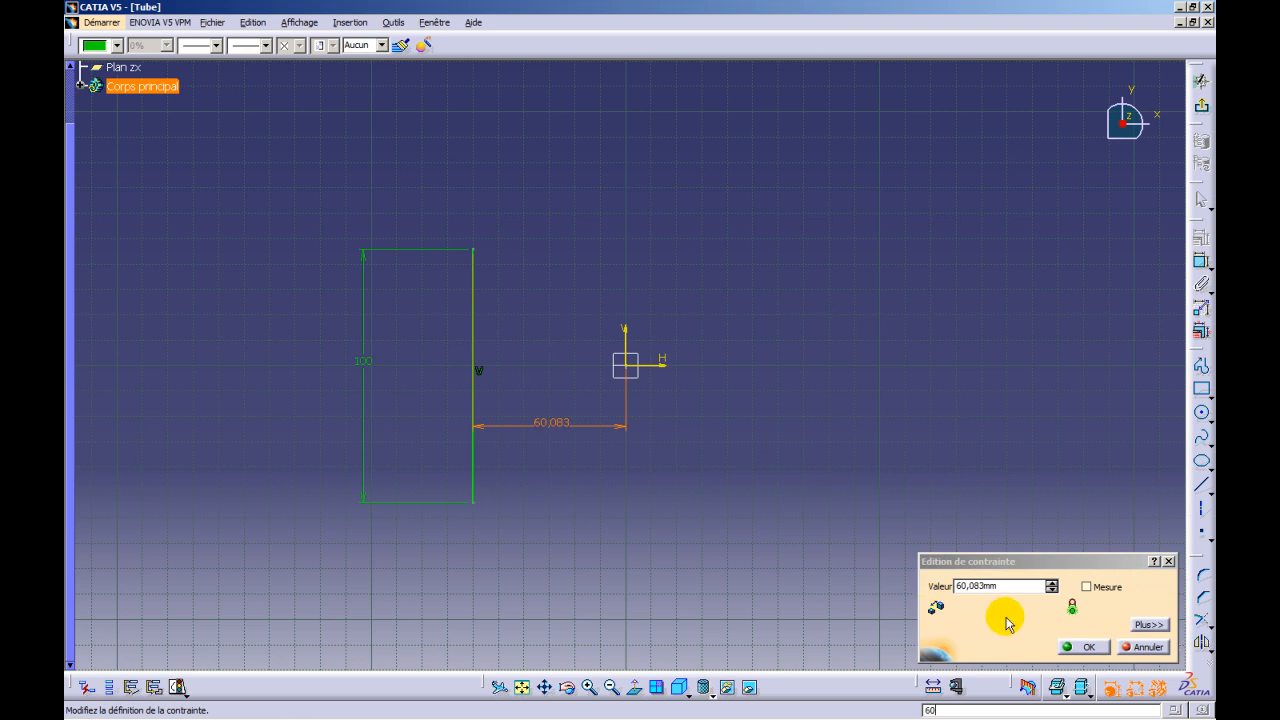
pyautogui.moveTo(1040, 586); pyautogui.dragTo(937, 586)
pyautogui.write('60')
pyautogui.press('Return')
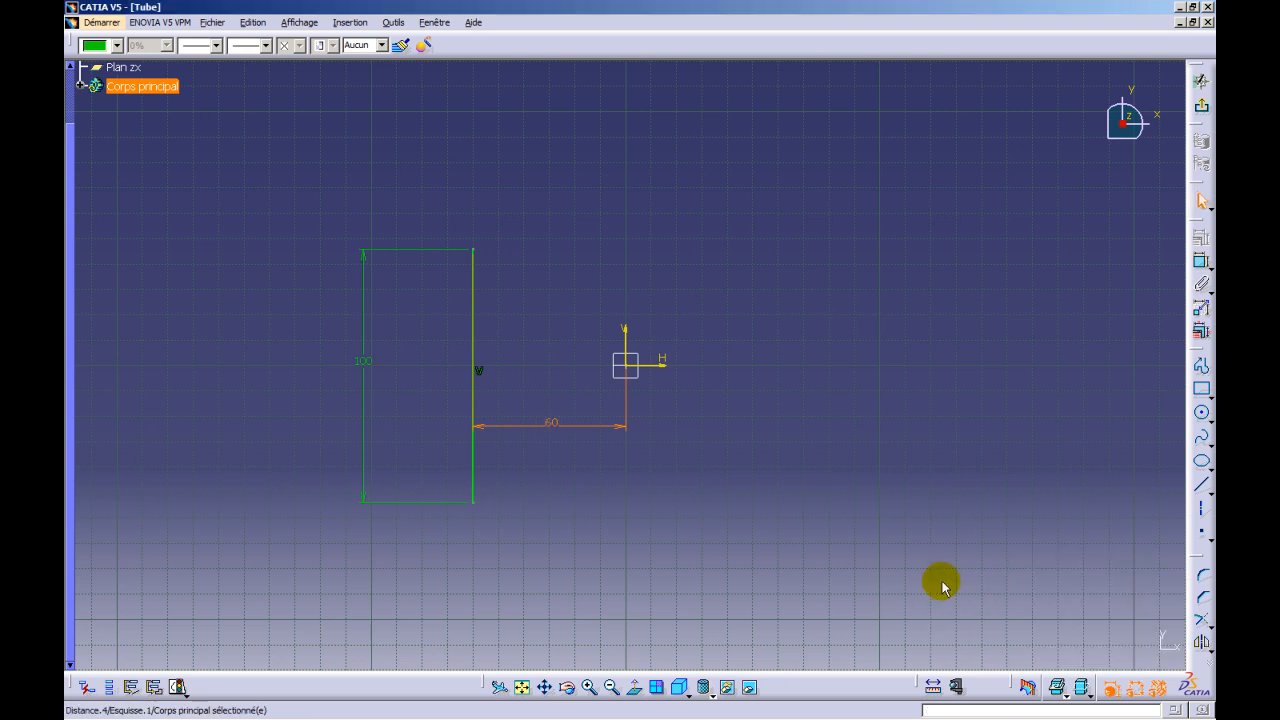
pyautogui.click(907, 450)
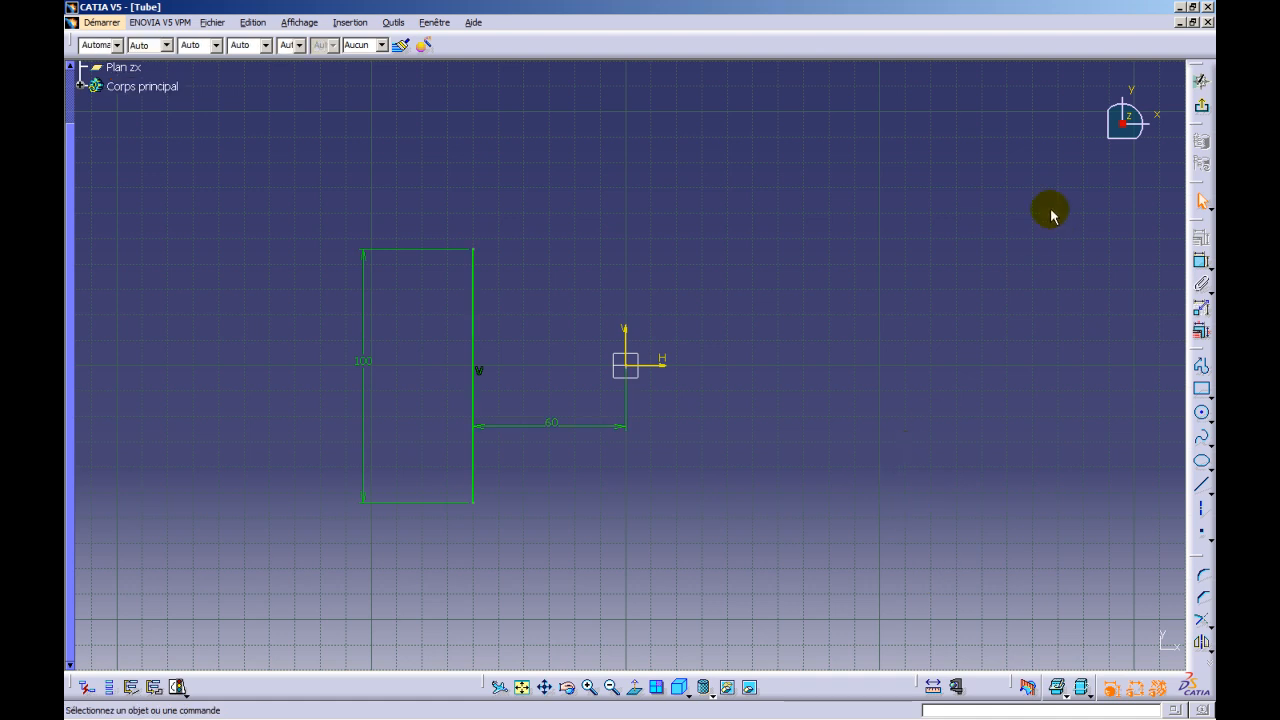
pyautogui.click(1201, 110)
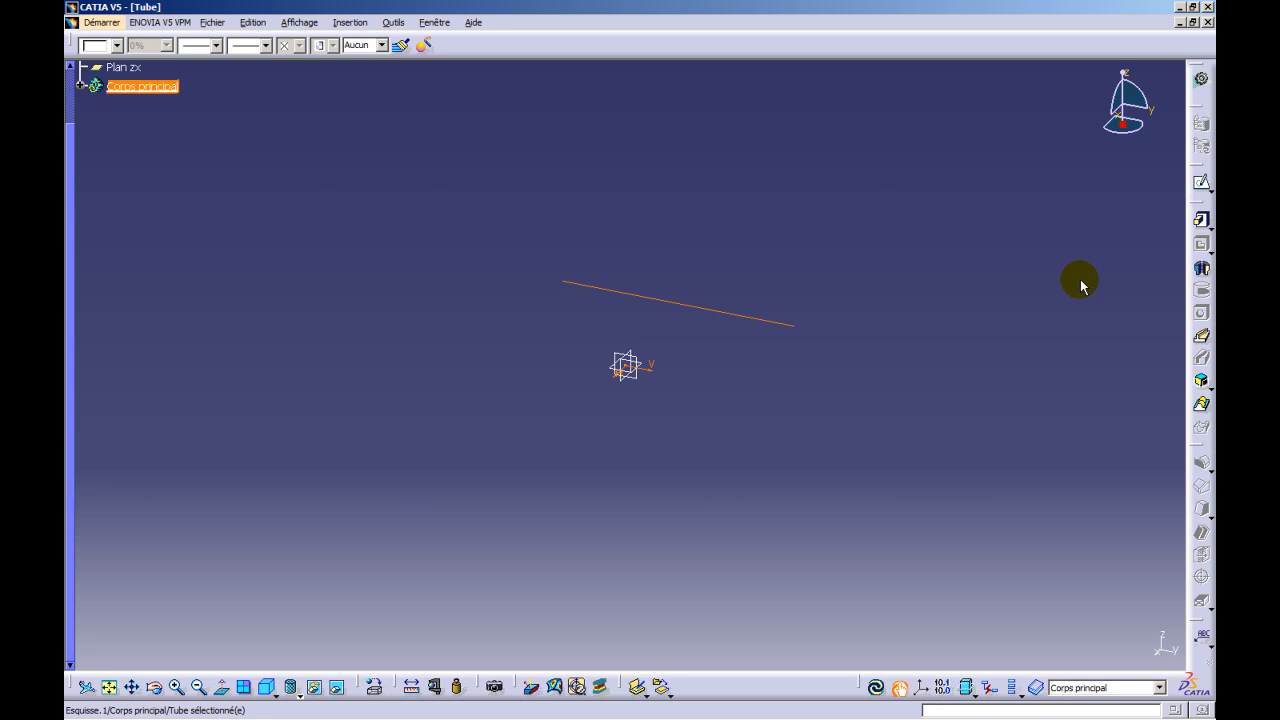
# - Start a 360° revolution of the line sketch with a thickened profile and set Epaisseur1 to 5 mm
pyautogui.click(1201, 272)
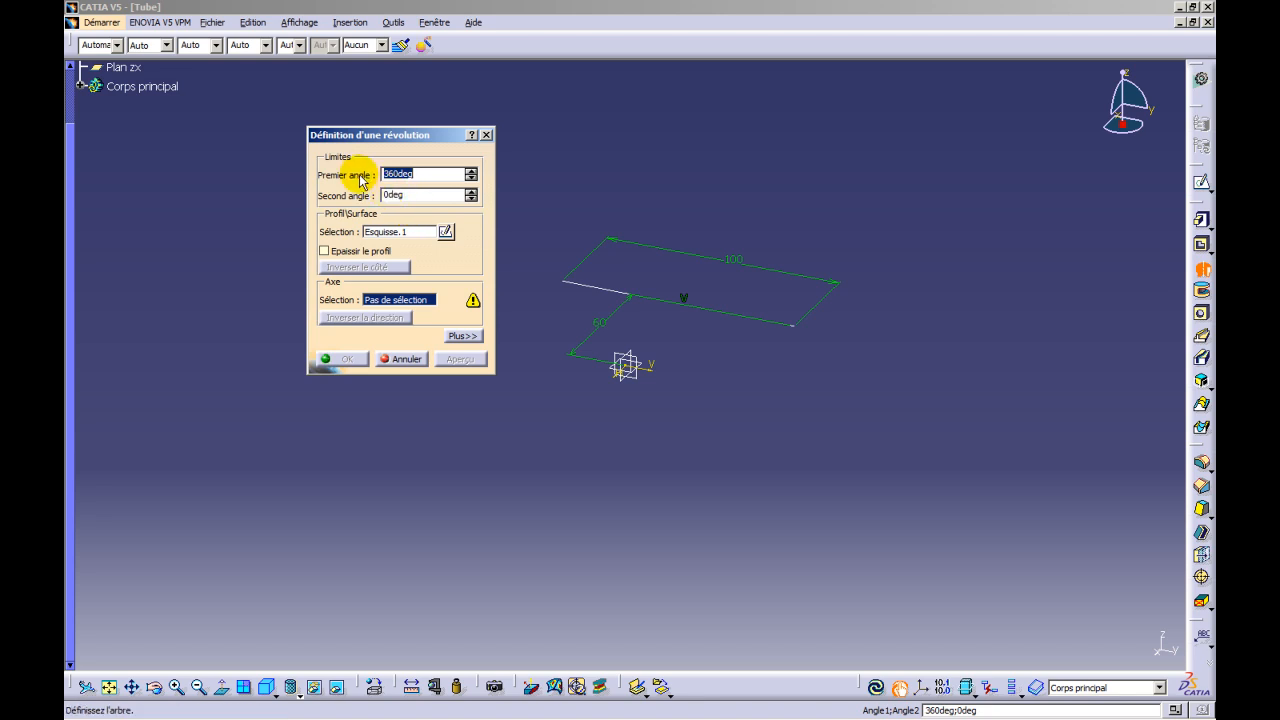
pyautogui.click(323, 251)
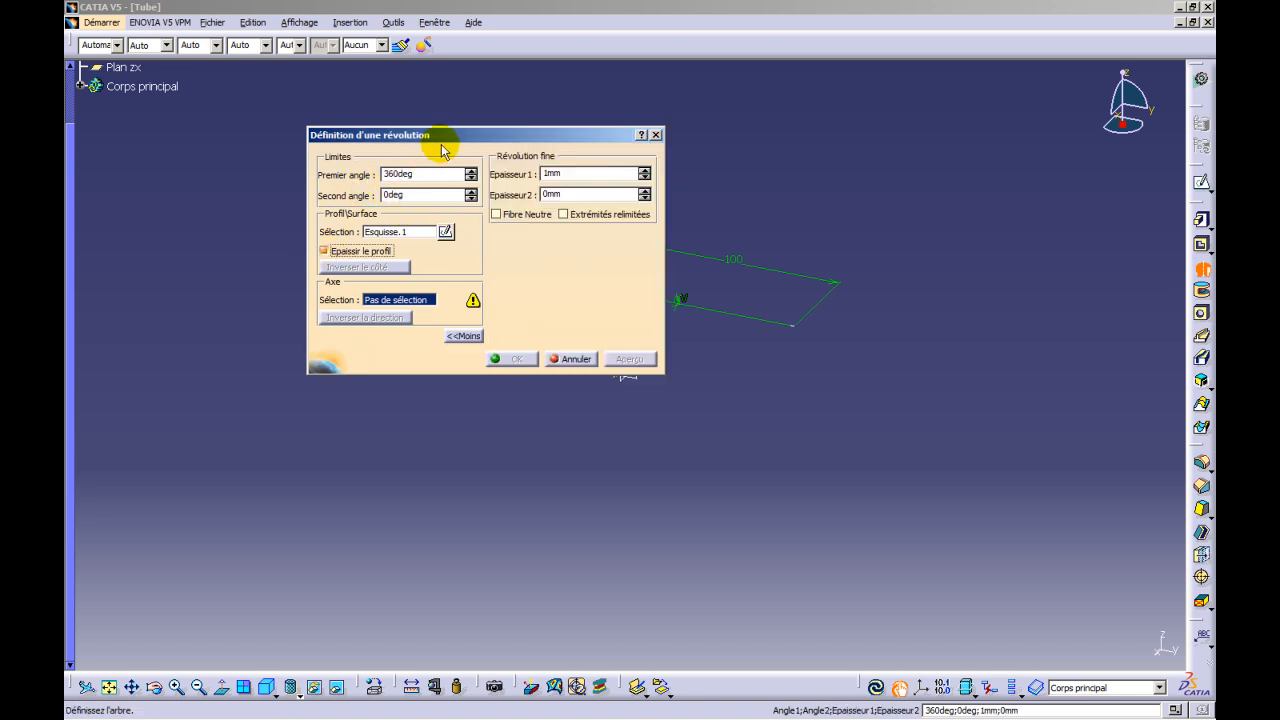
pyautogui.moveTo(442, 138); pyautogui.dragTo(465, 420)
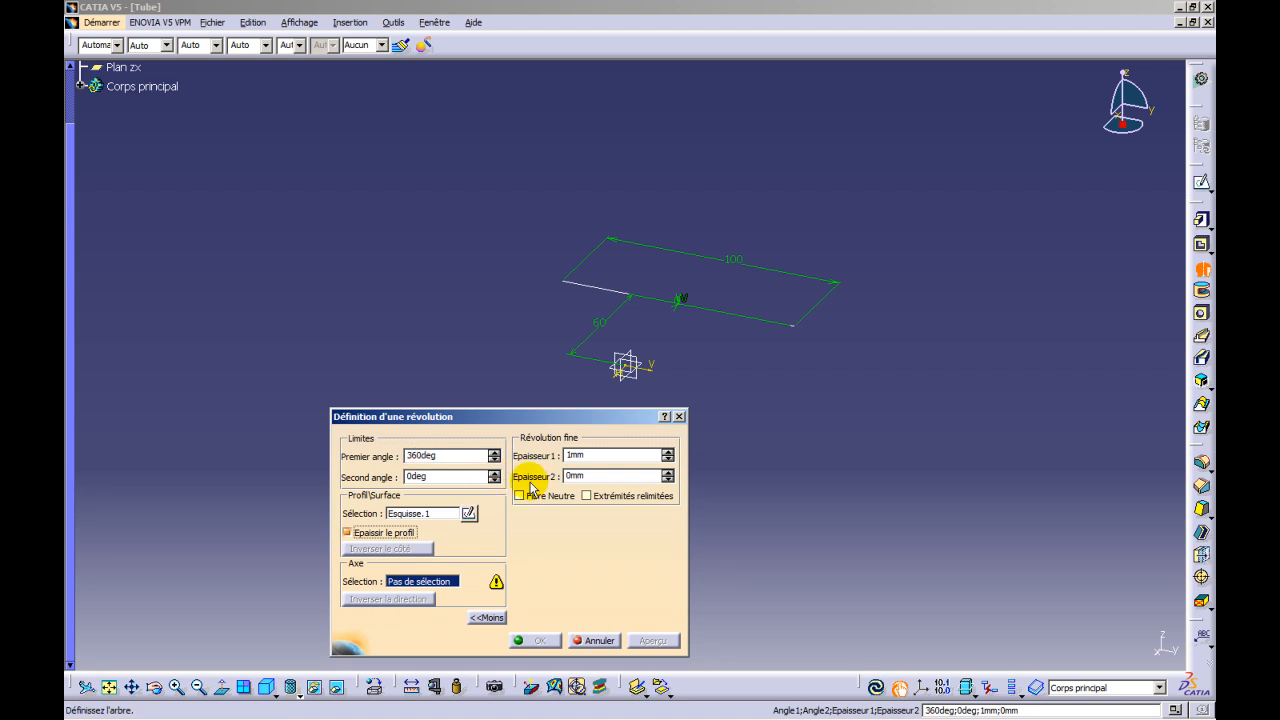
pyautogui.click(667, 452)
pyautogui.click(667, 452)
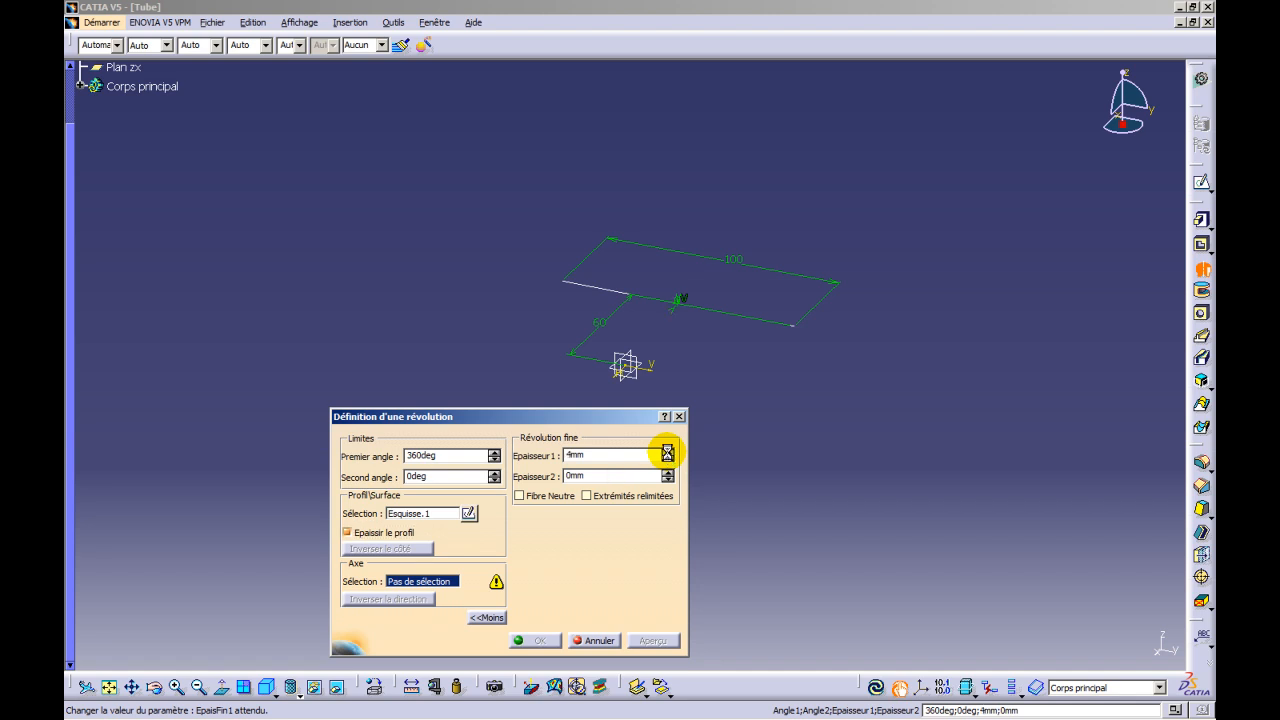
pyautogui.click(667, 452)
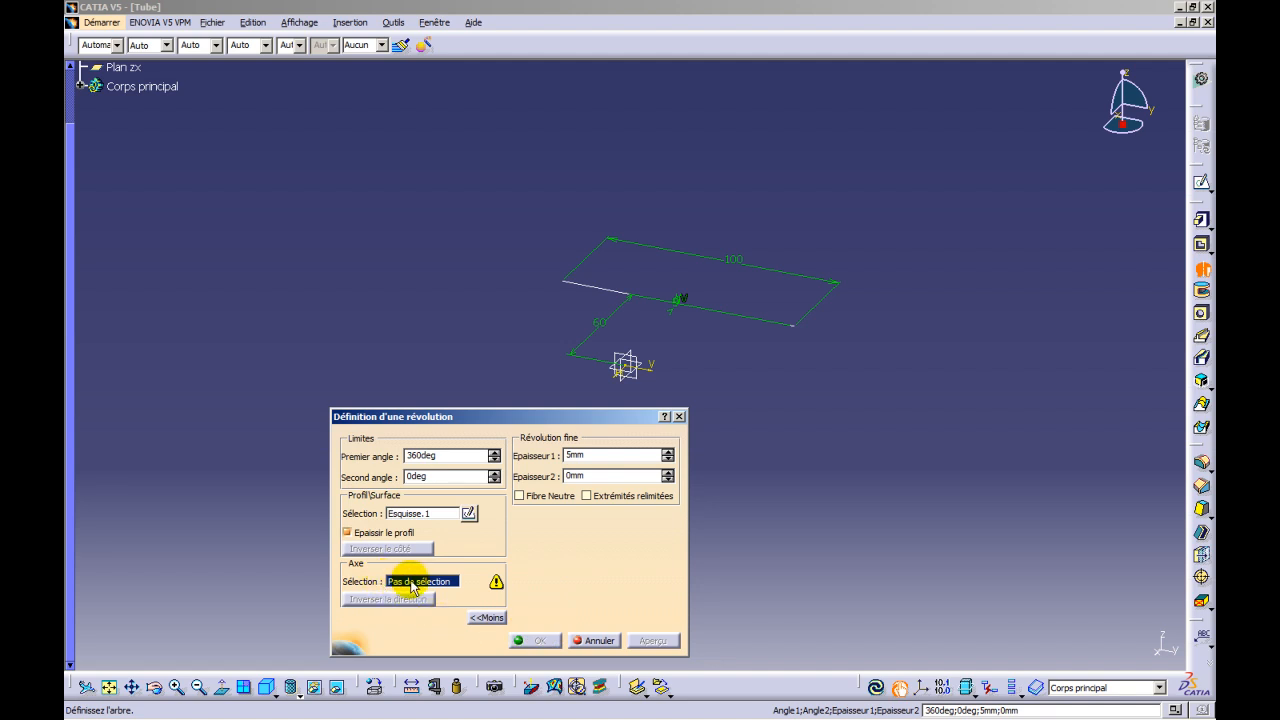
# - Choose the sketch's vertical axis as the revolution axis and create the thin-walled tube
pyautogui.click(652, 370)
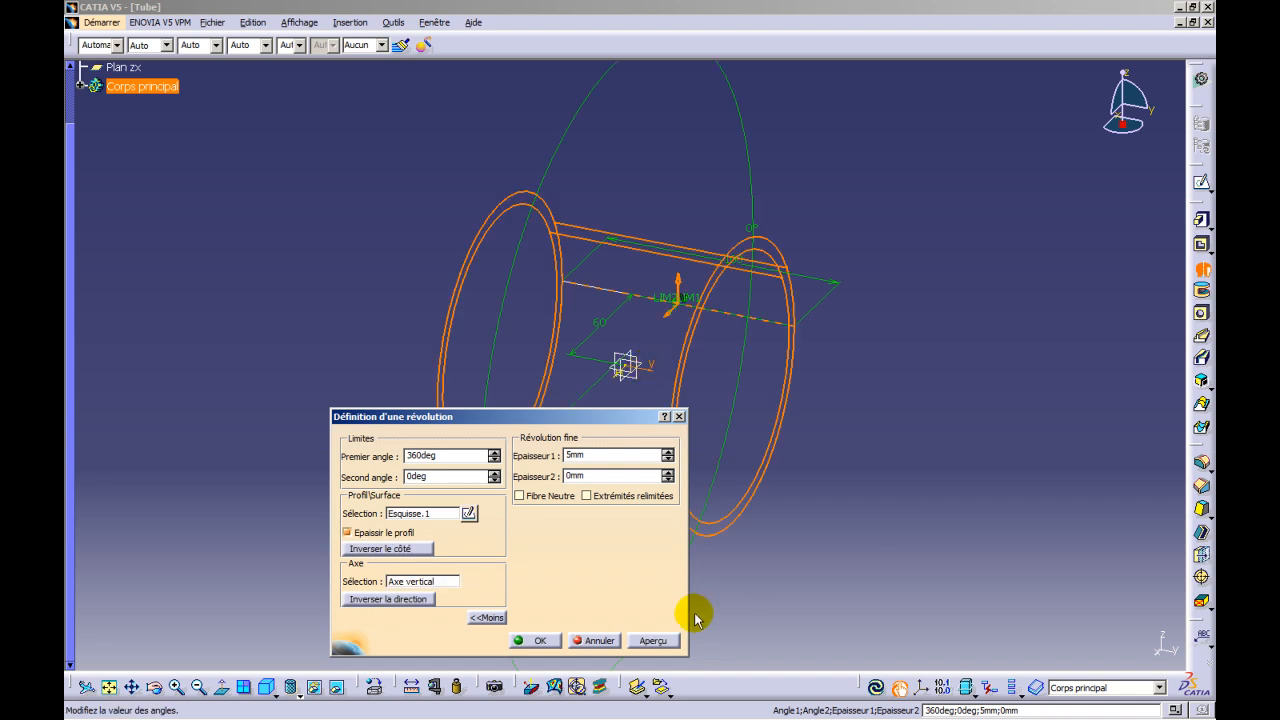
pyautogui.click(540, 640)
pyautogui.moveTo(920, 389); pyautogui.dragTo(846, 388, button='middle')
pyautogui.click(749, 557)
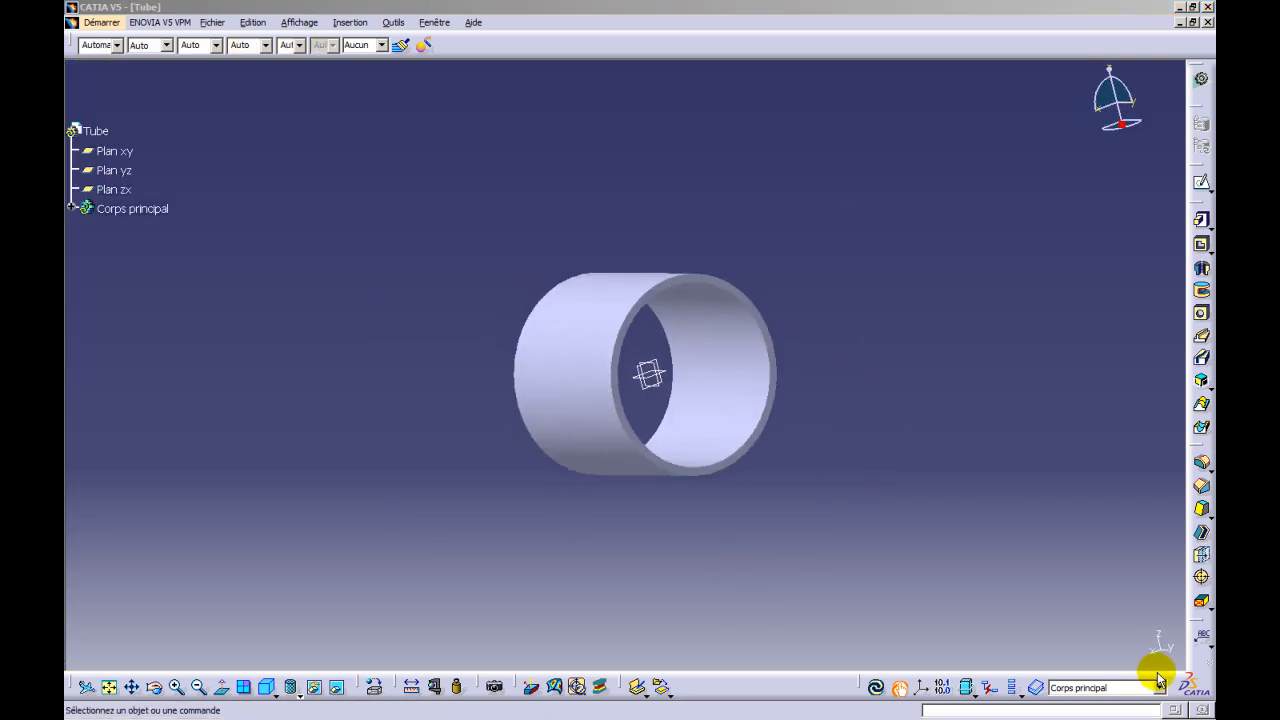